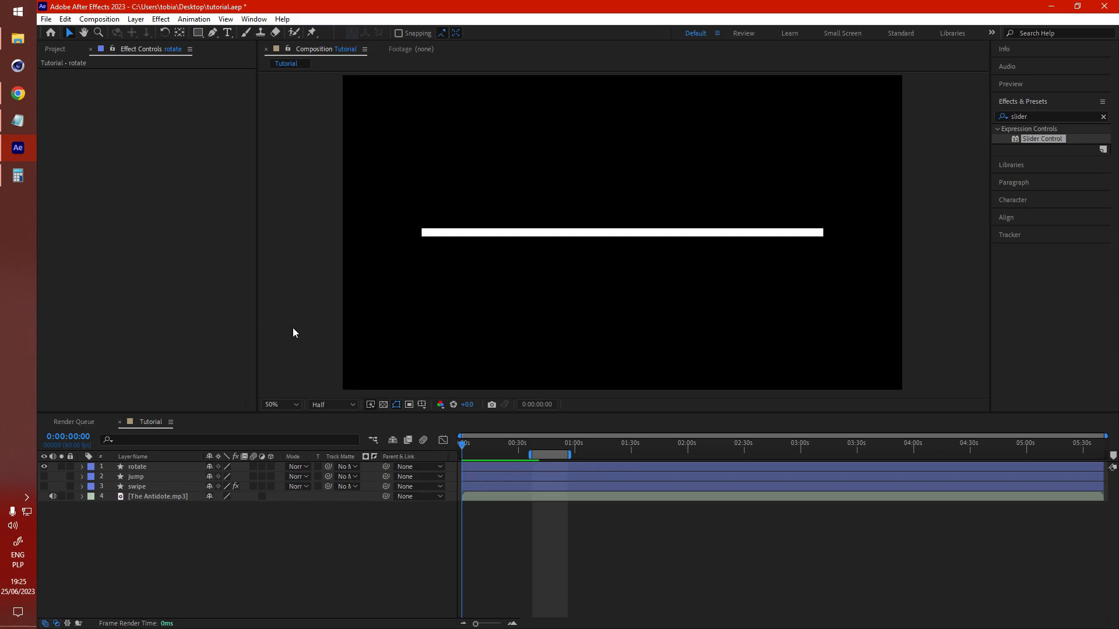
# Step: Review the saved BPM value and expressions in Notepad, then return to the composition
pyautogui.click(17, 121)
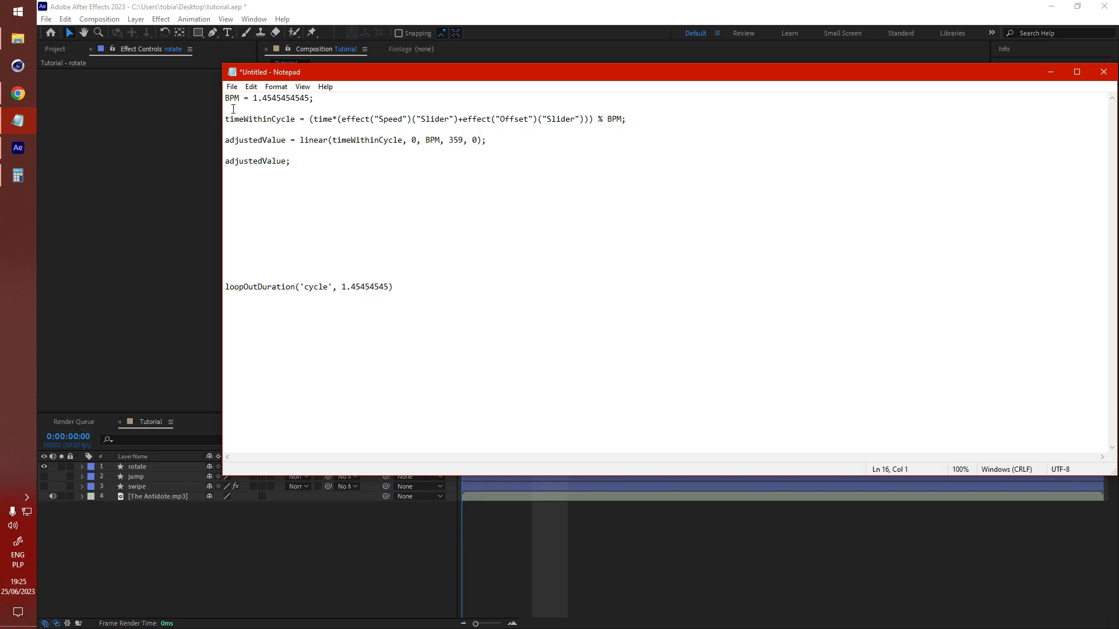
pyautogui.moveTo(252, 99); pyautogui.dragTo(315, 99)
pyautogui.click(315, 99)
pyautogui.click(233, 550)
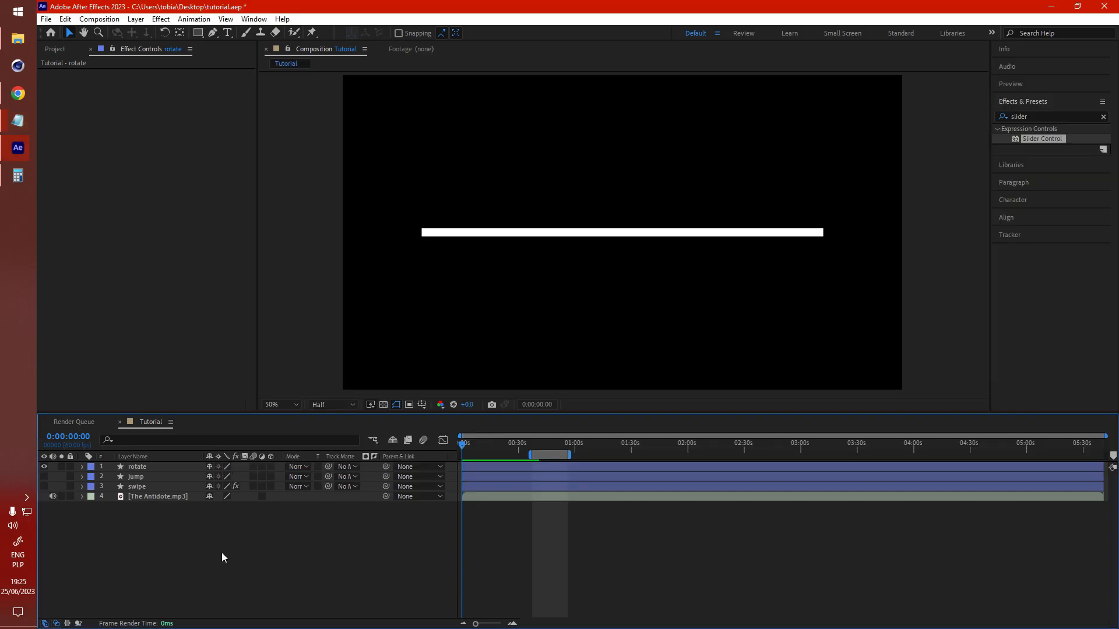
pyautogui.click(145, 500)
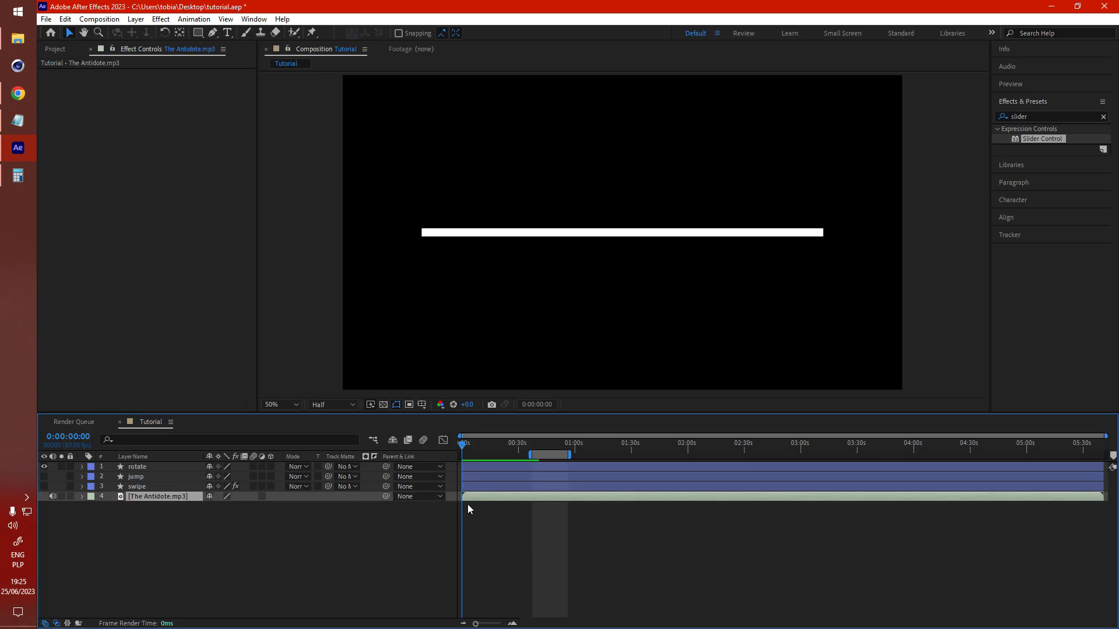
pyautogui.click(197, 548)
# Step: Check the song's tempo and the length of one bar on the BPM calculator pages
pyautogui.click(18, 93)
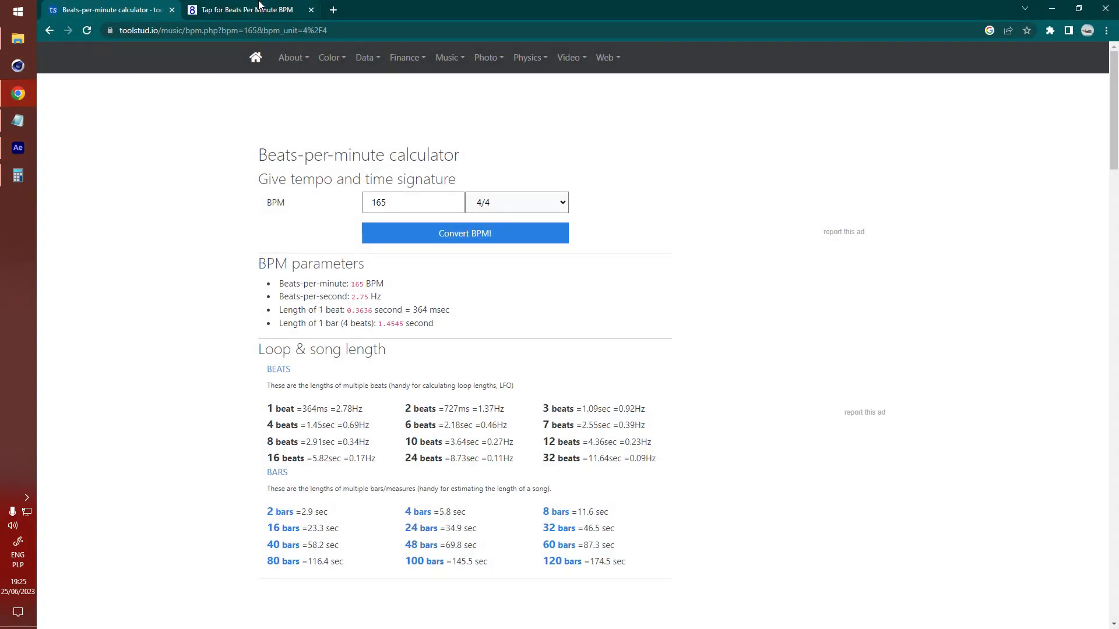
pyautogui.click(245, 10)
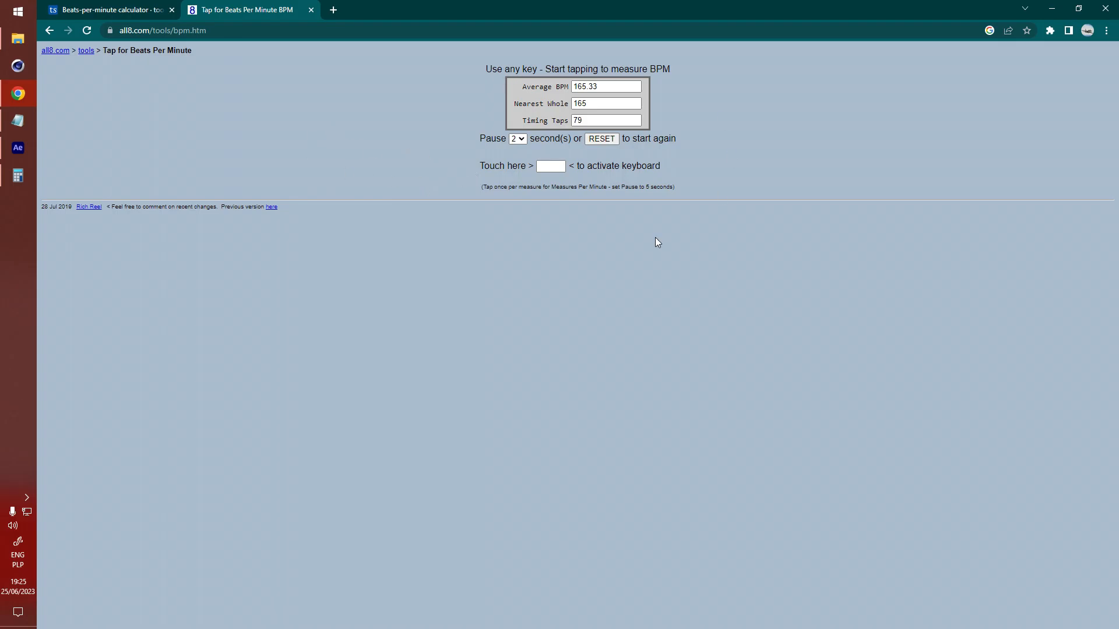
pyautogui.click(122, 8)
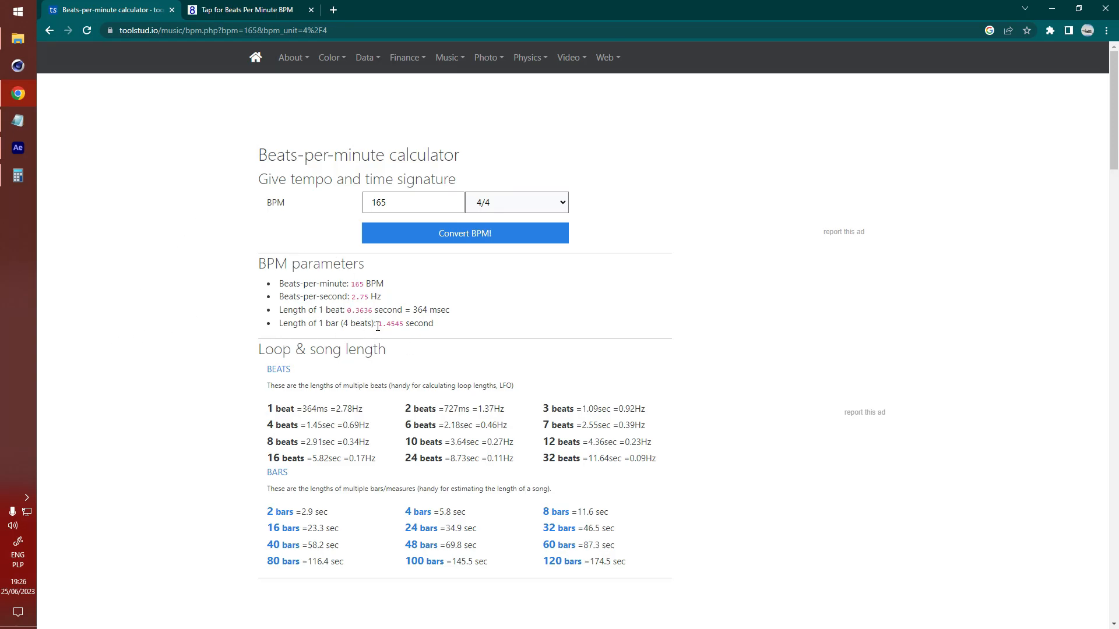
pyautogui.moveTo(377, 326); pyautogui.dragTo(403, 324)
pyautogui.click(449, 330)
pyautogui.click(457, 338)
pyautogui.click(284, 386)
pyautogui.click(17, 147)
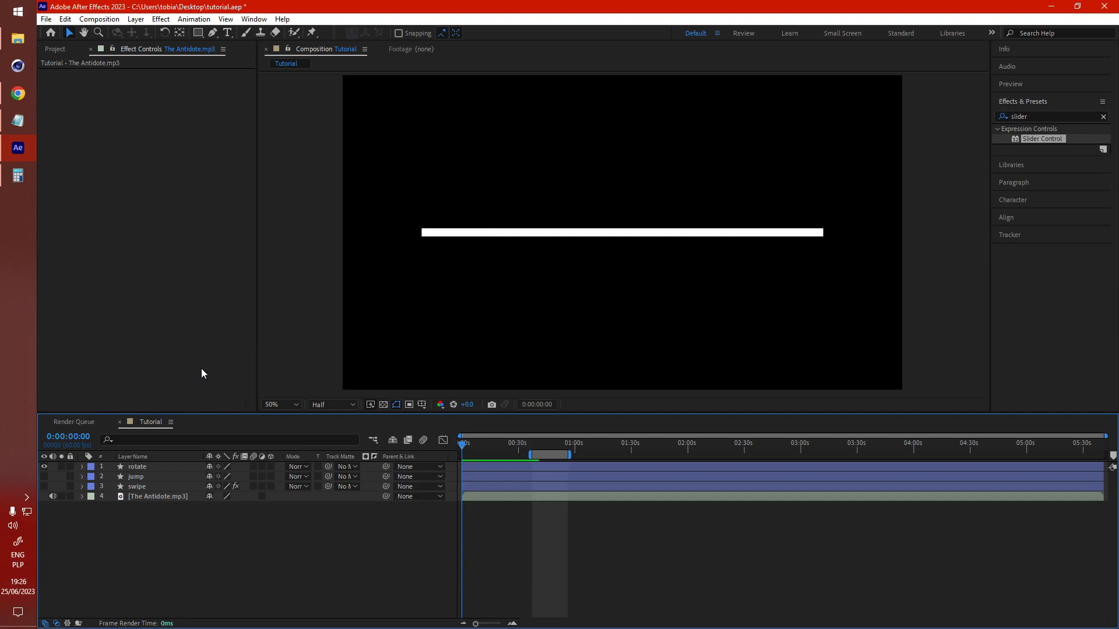
# Step: Preview the animation from about 0:37 in the timeline
pyautogui.press('space')
pyautogui.press('space')
pyautogui.click(532, 445)
pyautogui.press('space')
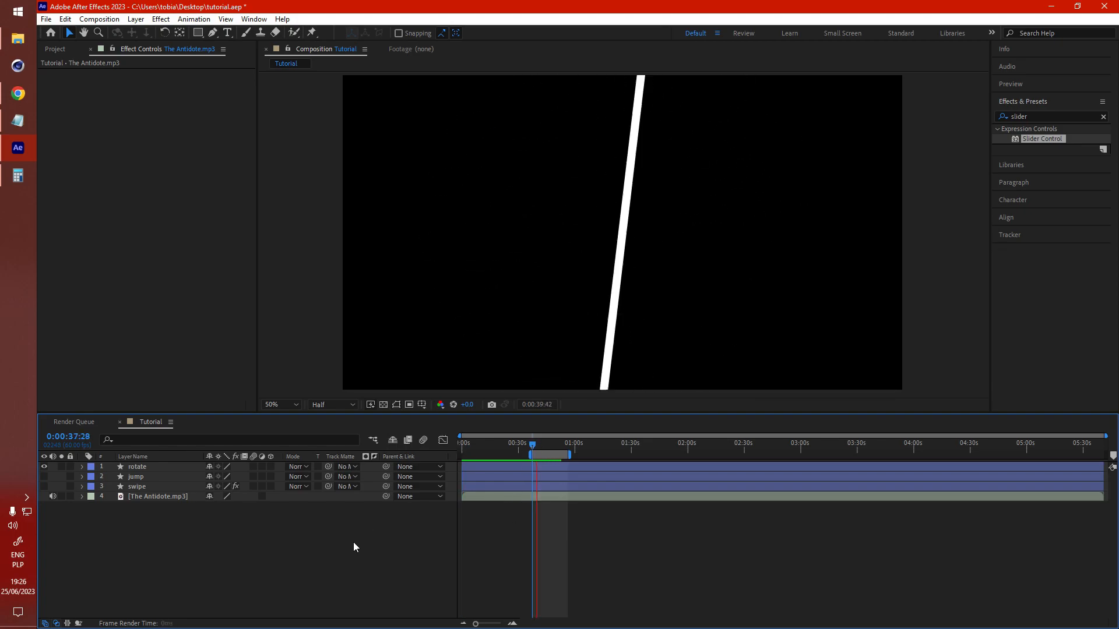
pyautogui.press('space')
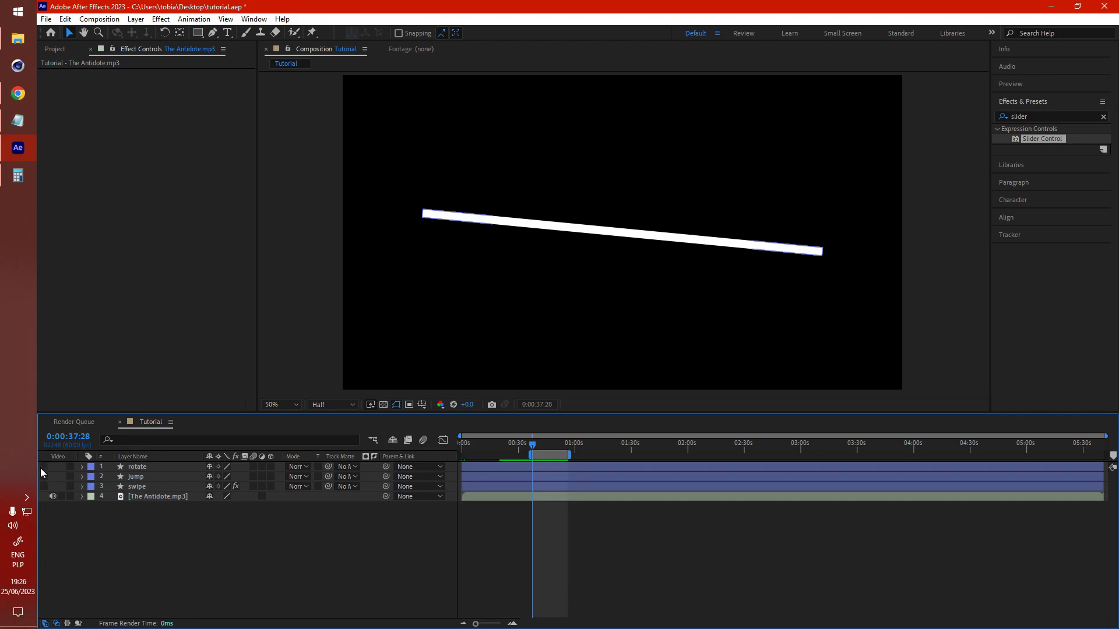
# Step: Preview the jump and swipe layers one at a time by toggling each layer's visibility
pyautogui.click(44, 466)
pyautogui.click(44, 477)
pyautogui.press('space')
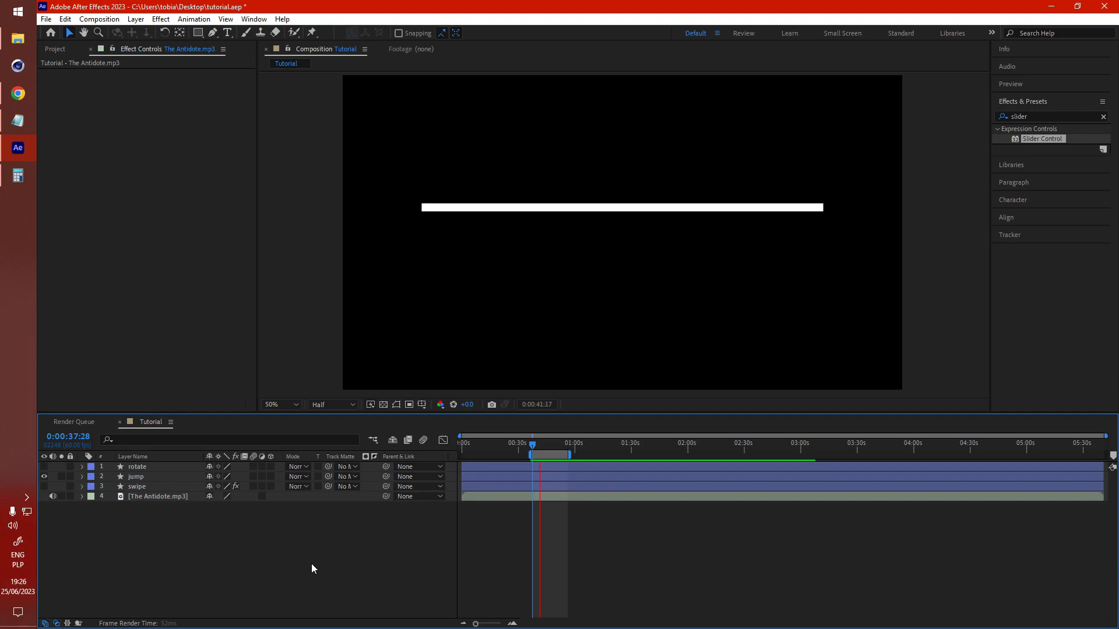
pyautogui.press('space')
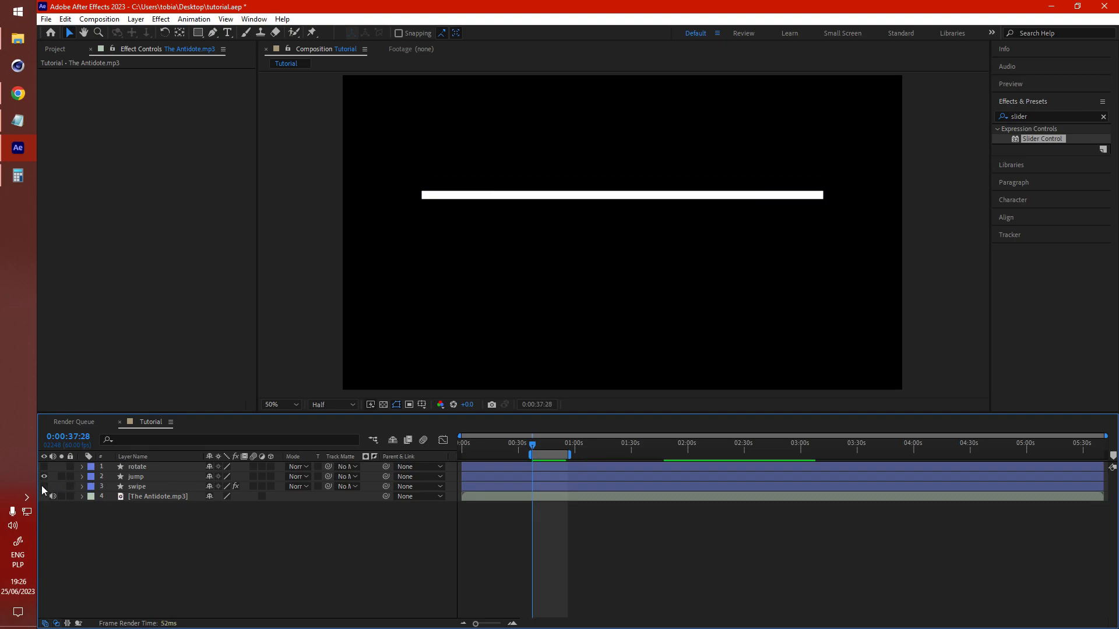
pyautogui.click(44, 487)
pyautogui.press('space')
pyautogui.click(43, 477)
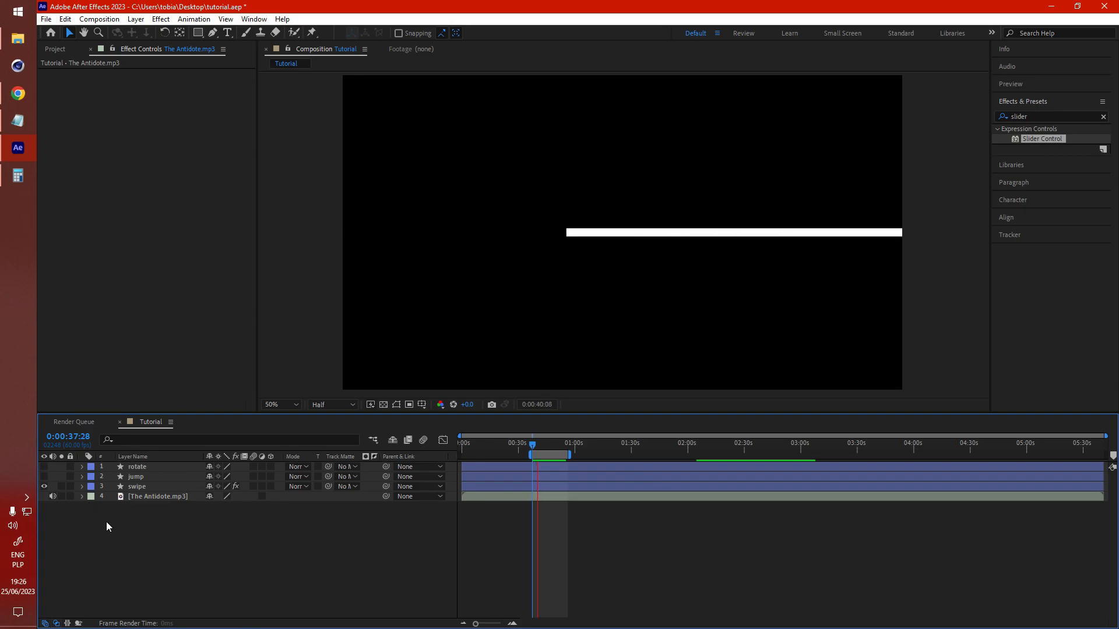
pyautogui.click(44, 487)
pyautogui.press('space')
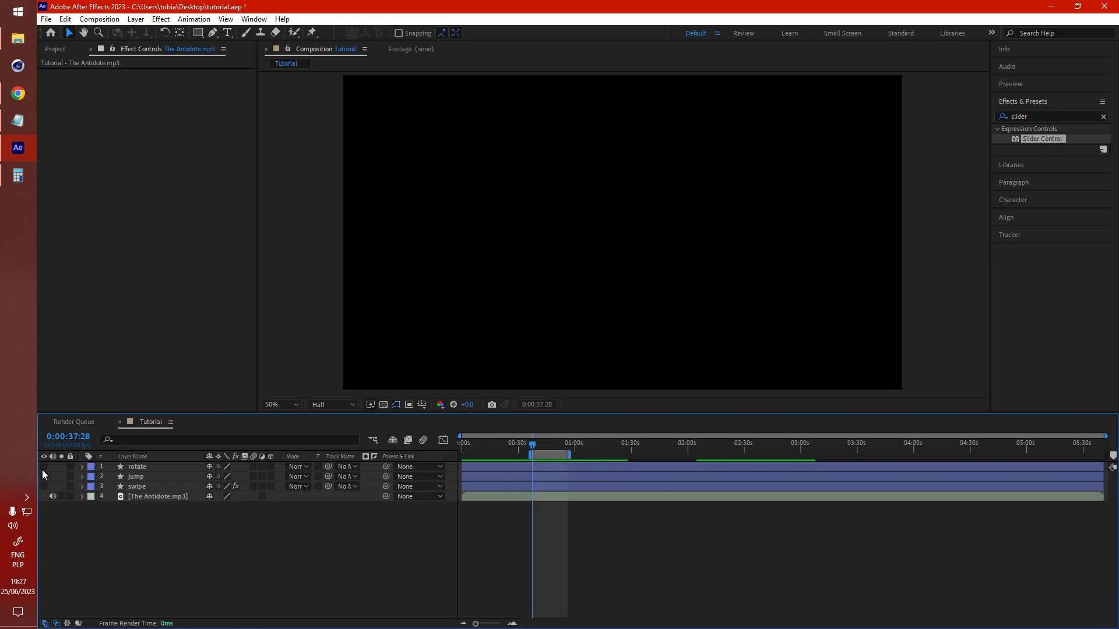
# Step: Show the rotate layer and remove the *2 multiplier from timeWithinCycle in its Rotation expression
pyautogui.click(43, 467)
pyautogui.click(131, 470)
pyautogui.press('r')
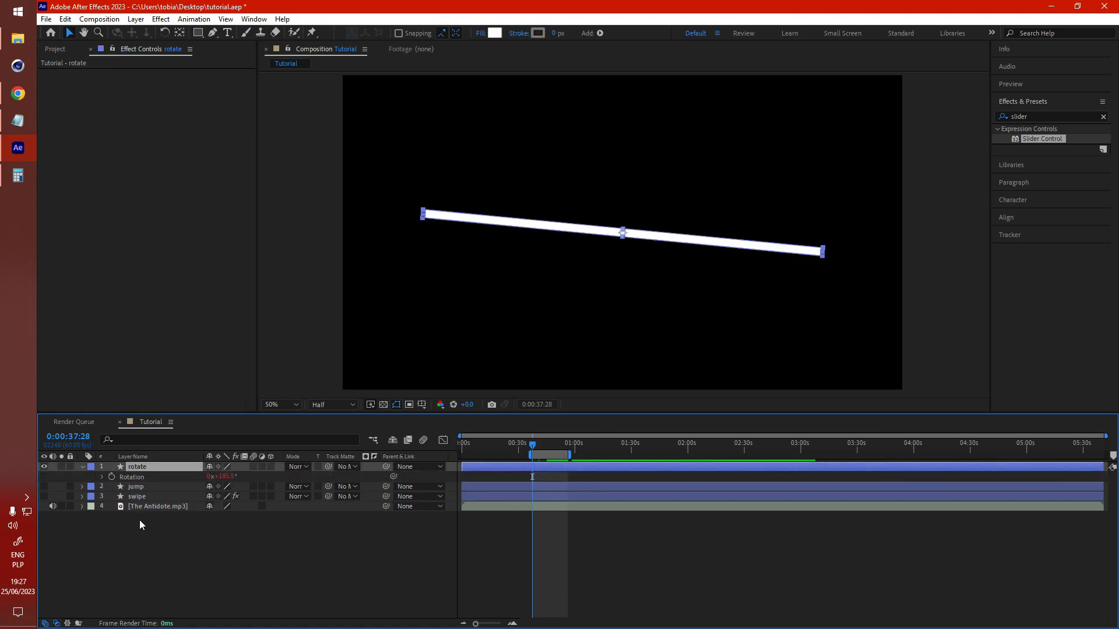
pyautogui.click(103, 478)
pyautogui.click(548, 517)
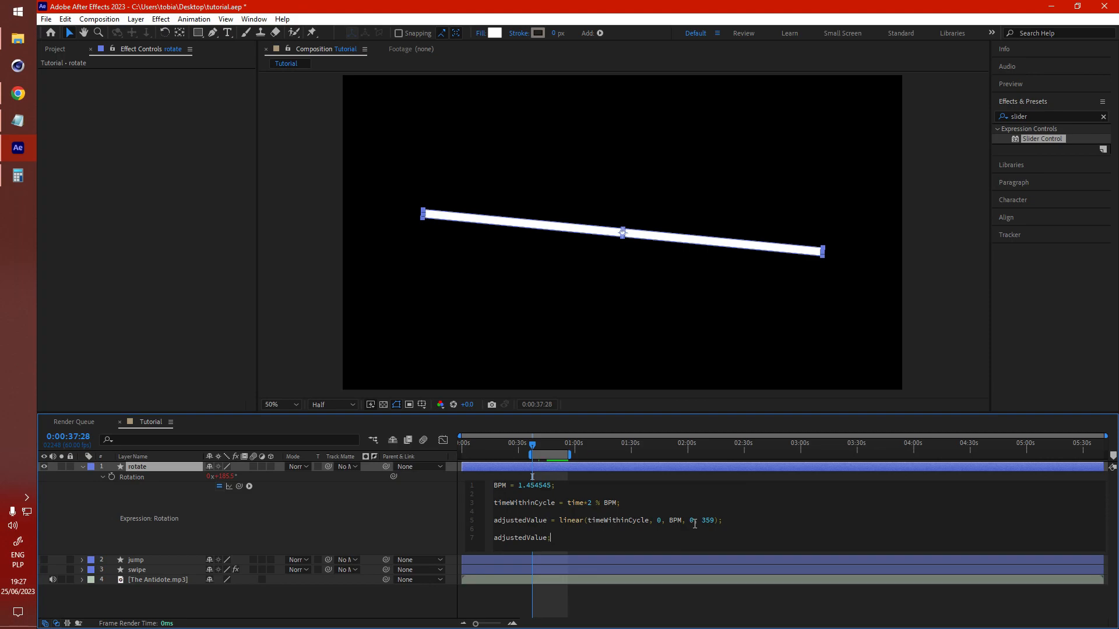
pyautogui.click(689, 520)
pyautogui.click(383, 501)
pyautogui.press('space')
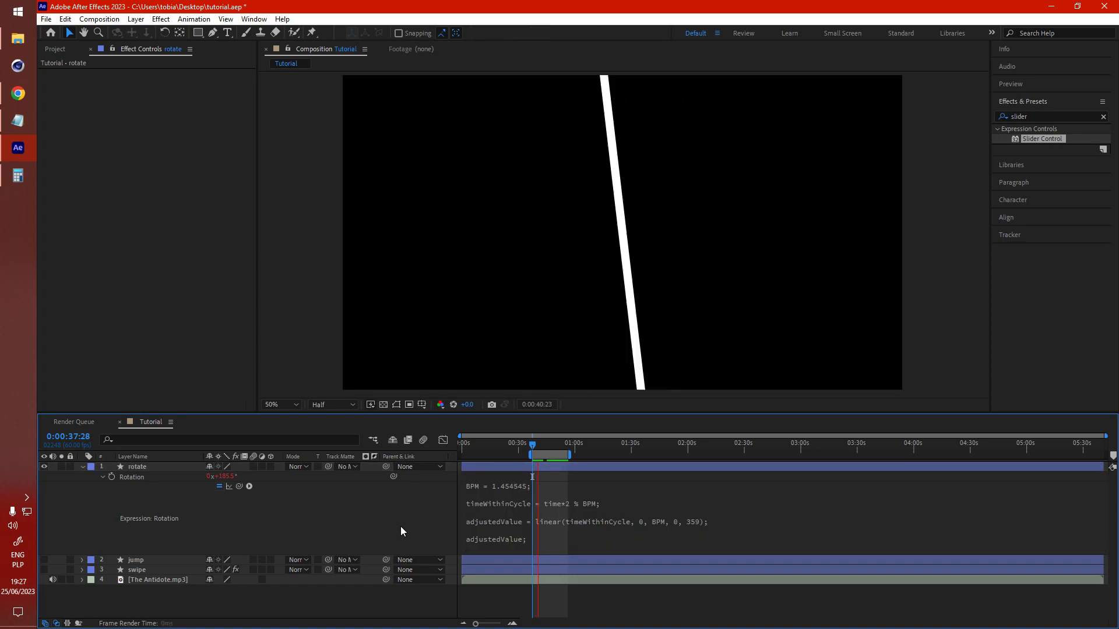
pyautogui.press('space')
pyautogui.click(583, 504)
pyautogui.click(589, 504)
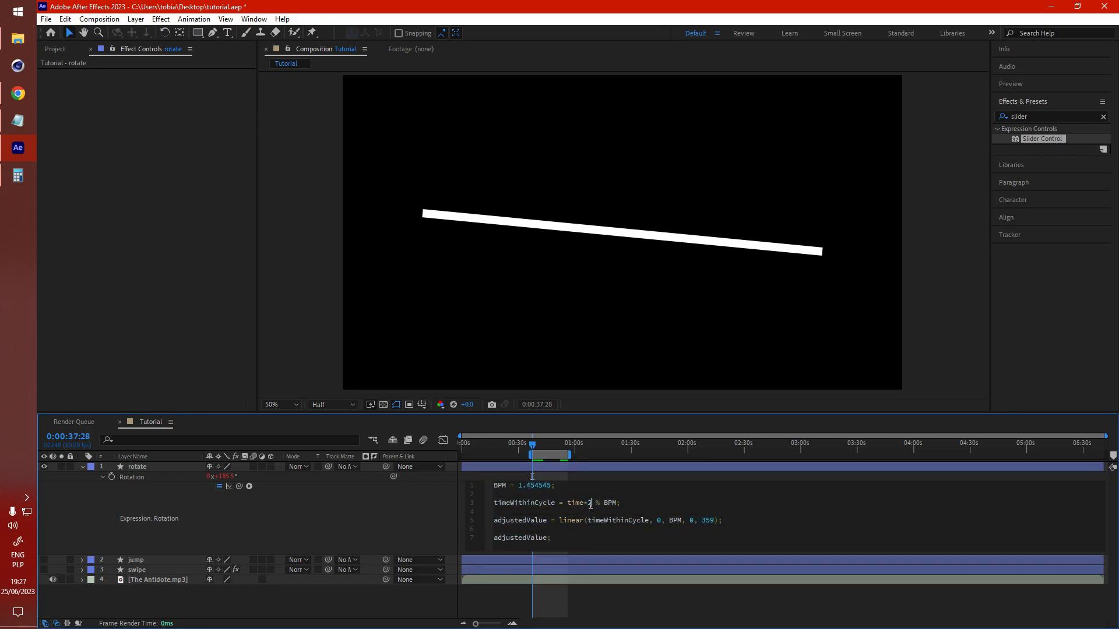
pyautogui.press('BackSpace')
pyautogui.press('BackSpace')
pyautogui.click(401, 527)
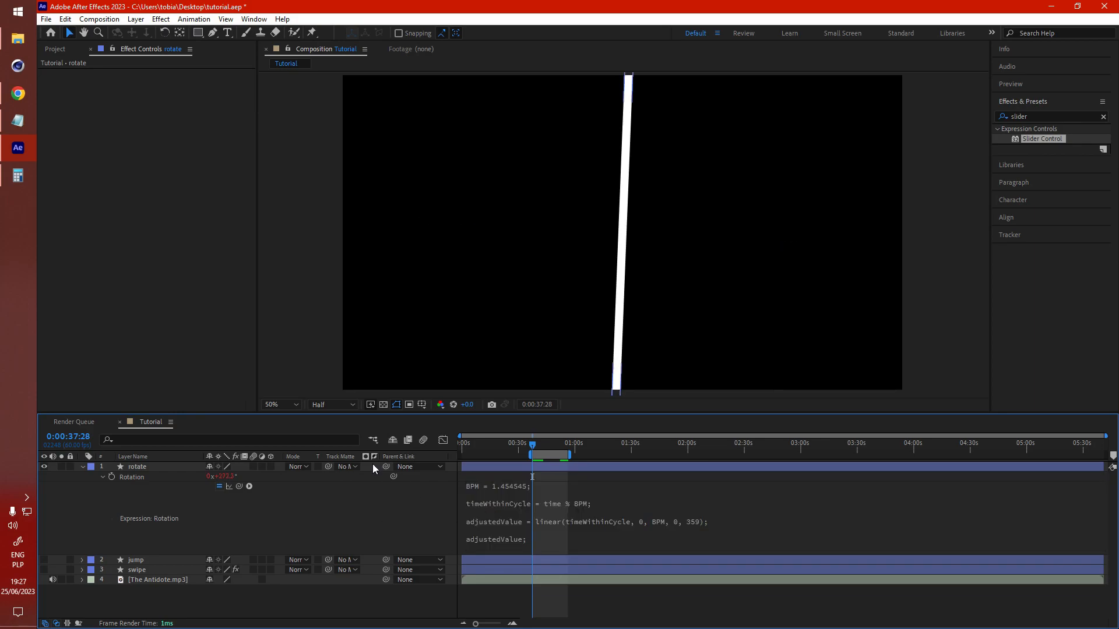
# Step: Compare the timeWithinCycle line in the Notepad expression with the one in the composition
pyautogui.click(17, 120)
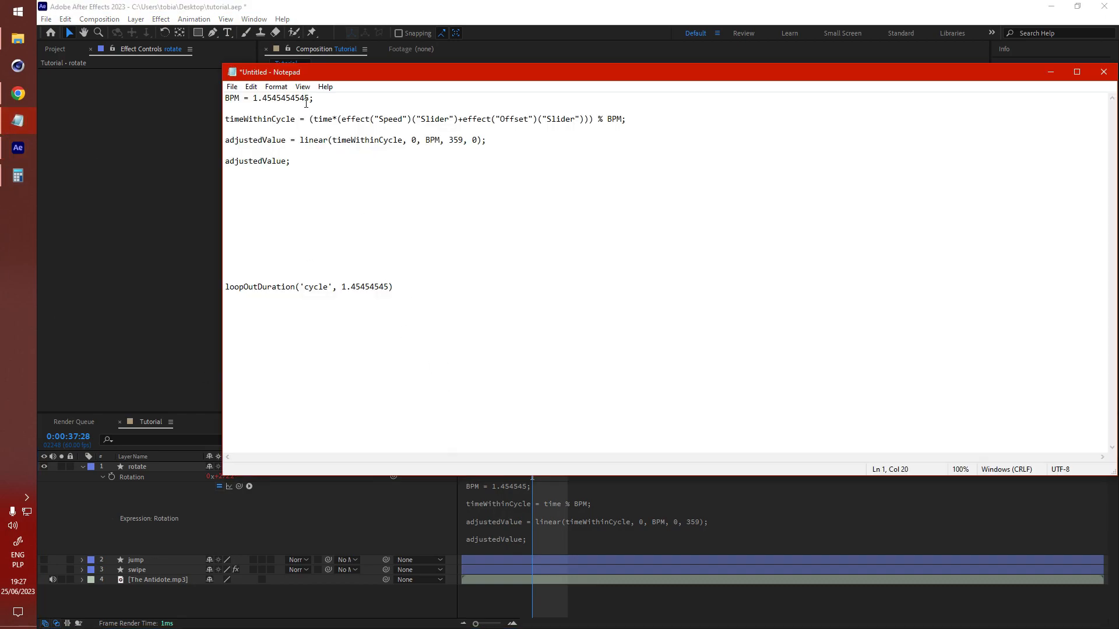
pyautogui.moveTo(311, 119); pyautogui.dragTo(400, 129)
pyautogui.moveTo(584, 127); pyautogui.dragTo(595, 121)
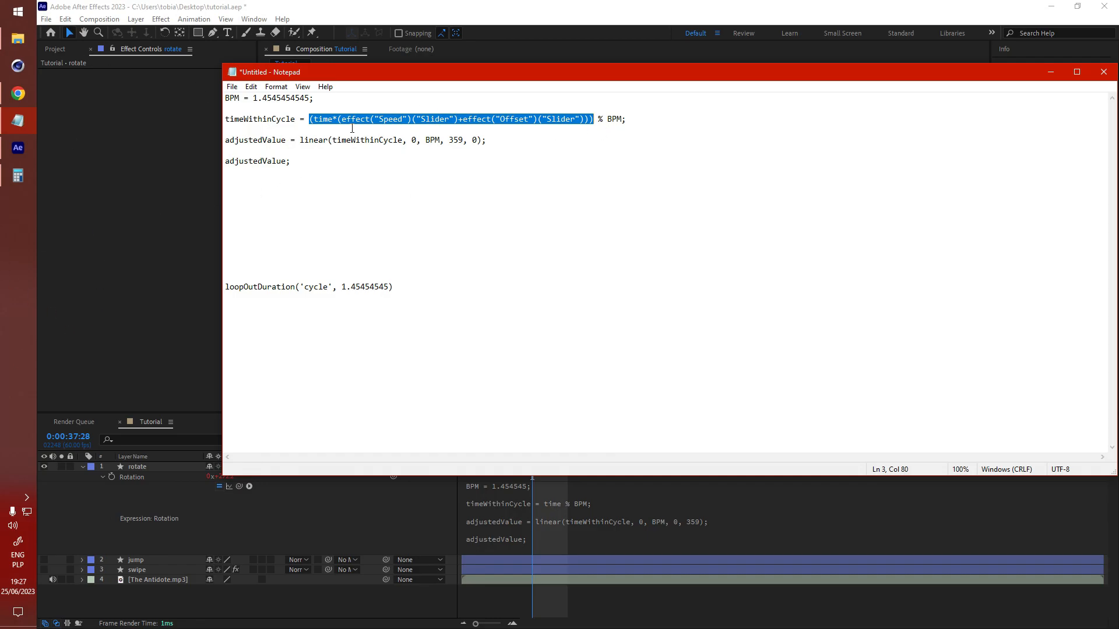
pyautogui.click(473, 3)
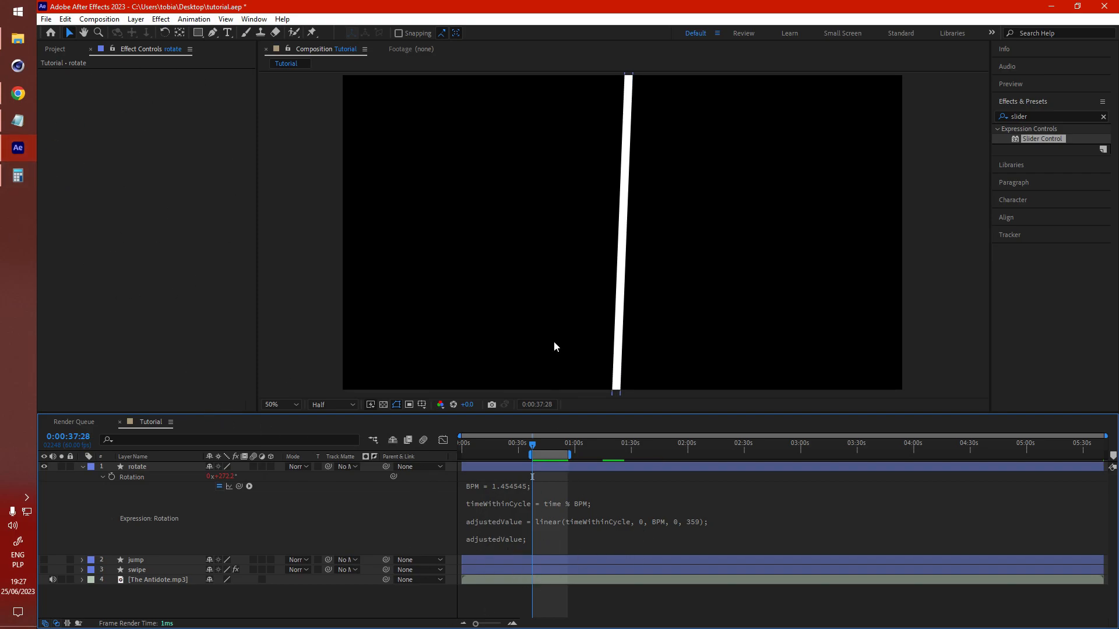
# Step: Preview the rotate animation near the end of the composition at about 5:22
pyautogui.press('space')
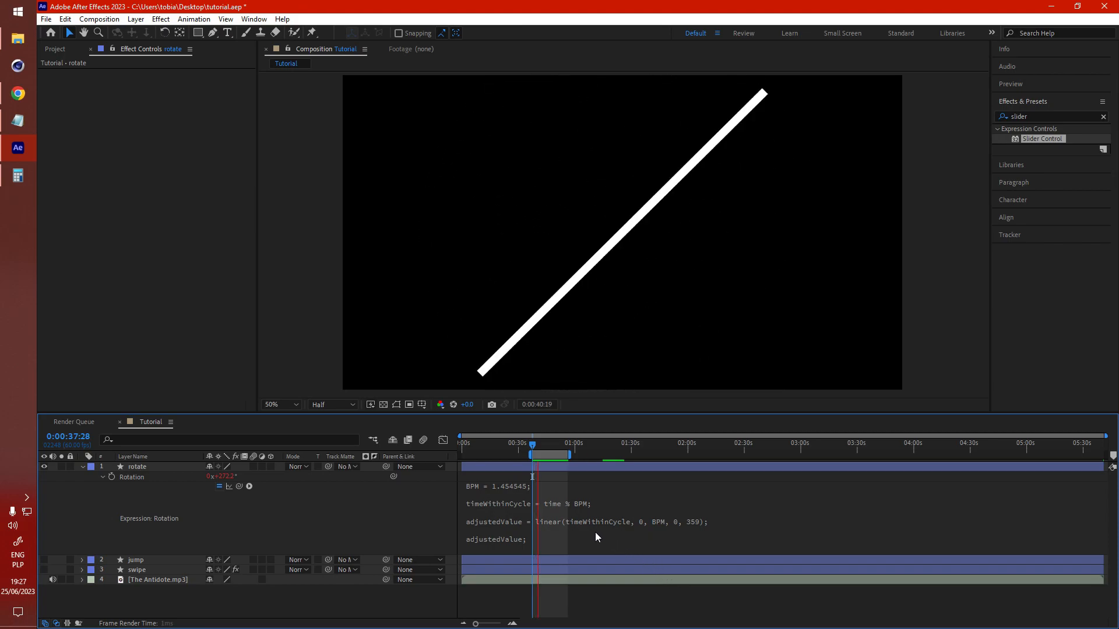
pyautogui.press('space')
pyautogui.moveTo(550, 456); pyautogui.dragTo(1086, 456)
pyautogui.click(1069, 447)
pyautogui.press('space')
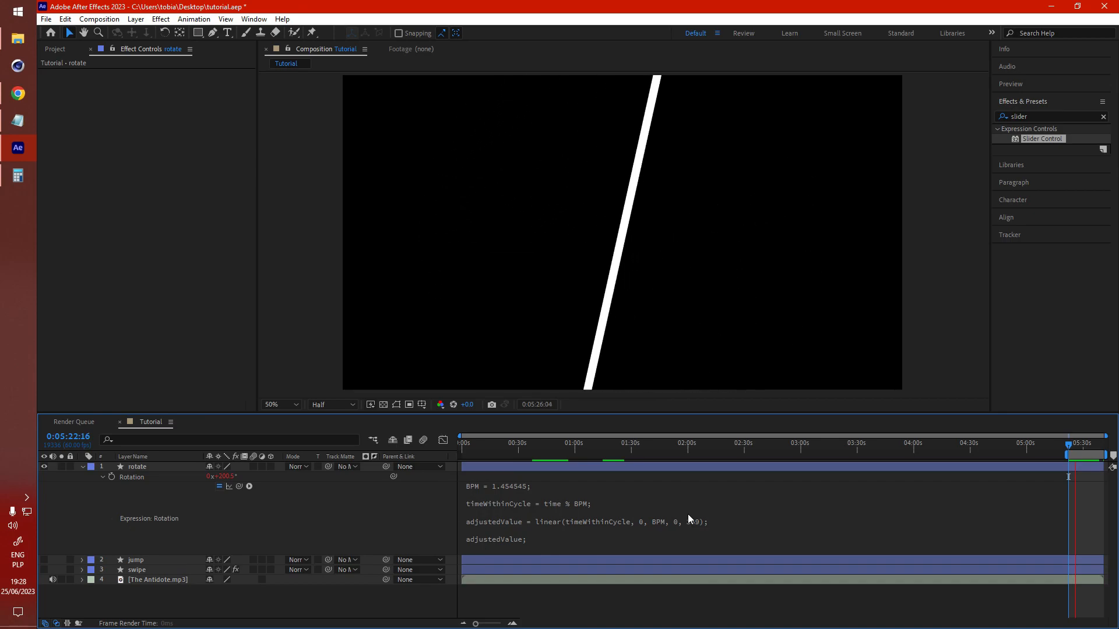
pyautogui.press('space')
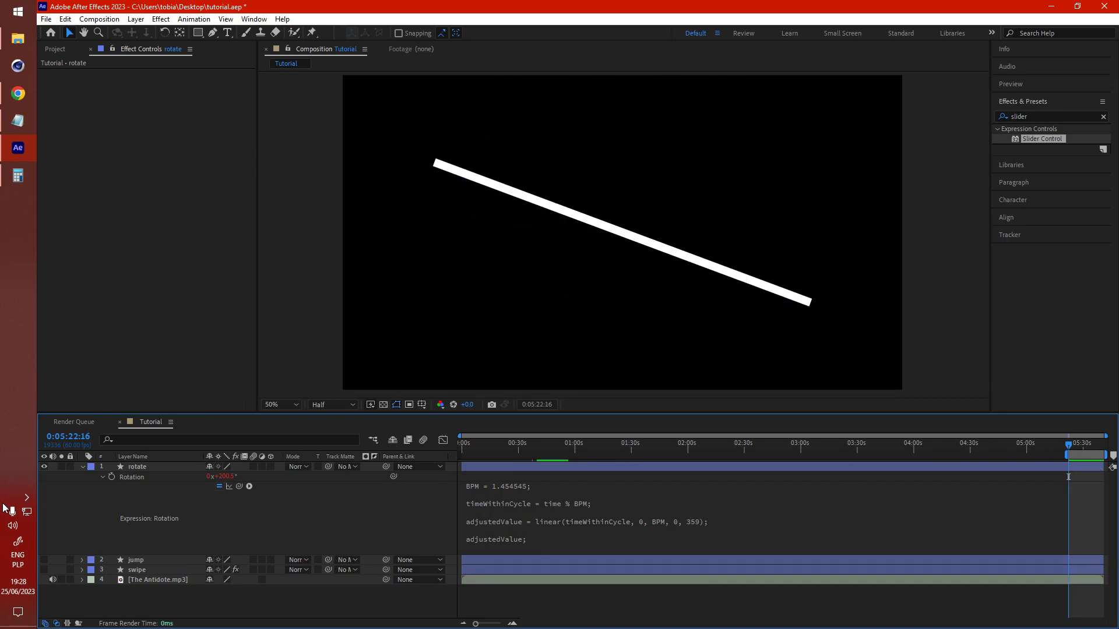
# Step: Expand the jump layer and examine its Y Position keyframes and loop expression near the start
pyautogui.click(81, 466)
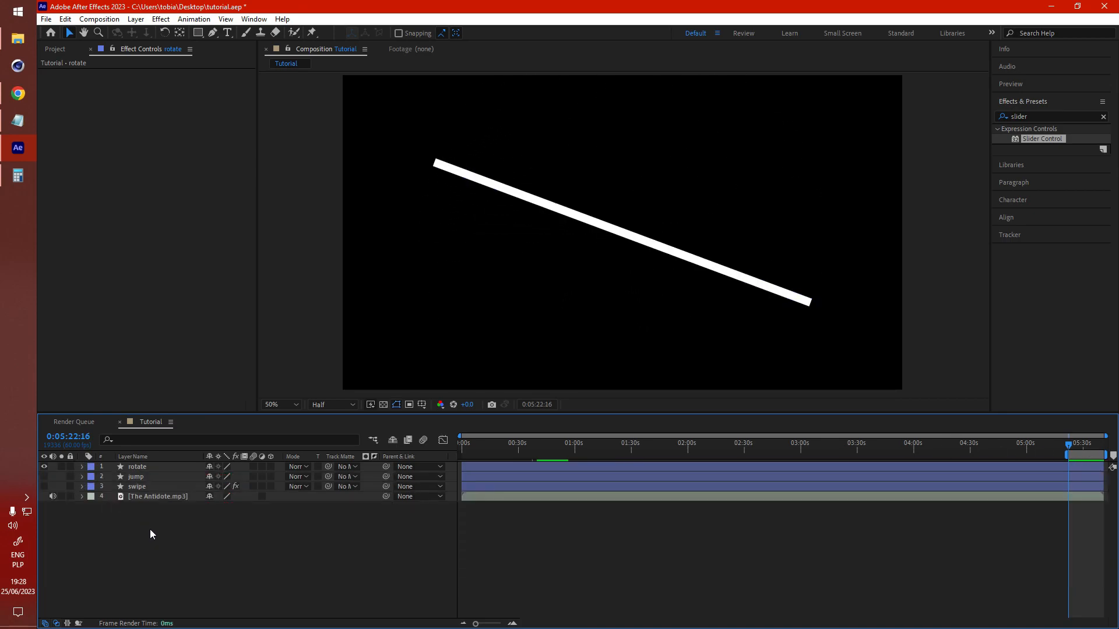
pyautogui.click(69, 478)
pyautogui.click(81, 477)
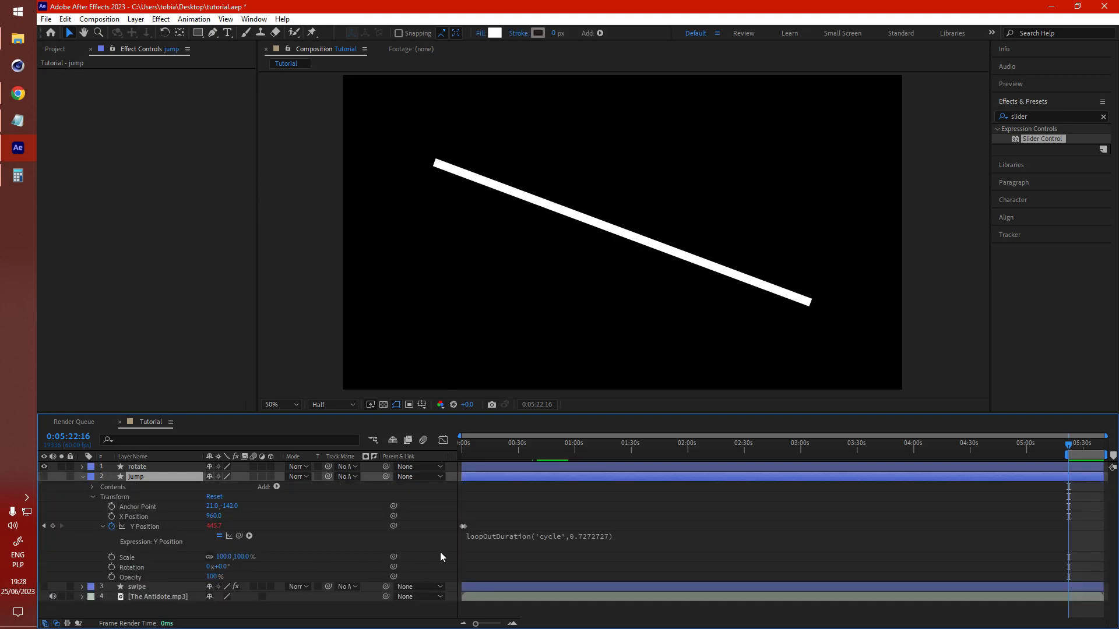
pyautogui.press('Home')
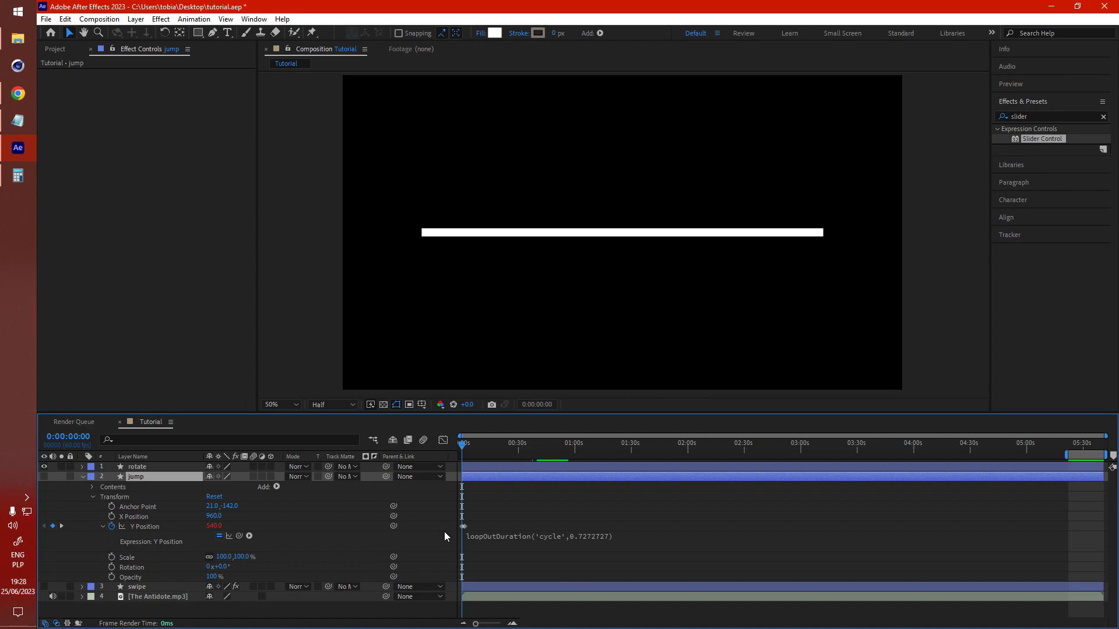
pyautogui.scroll(2, 490, 541)
pyautogui.moveTo(636, 623); pyautogui.dragTo(564, 626)
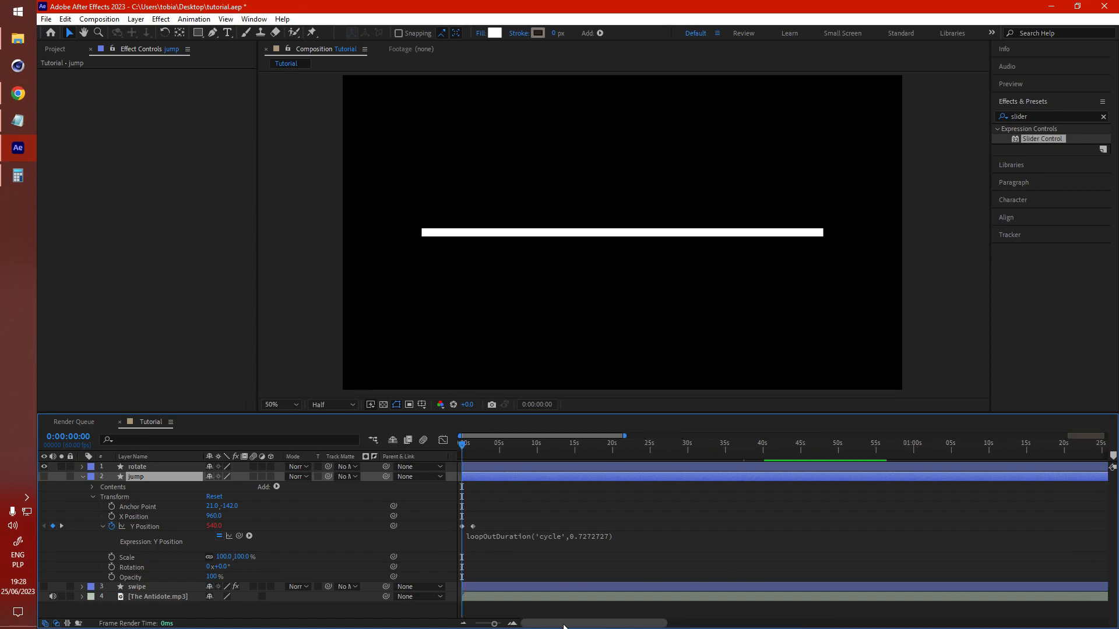
pyautogui.scroll(3, 446, 532)
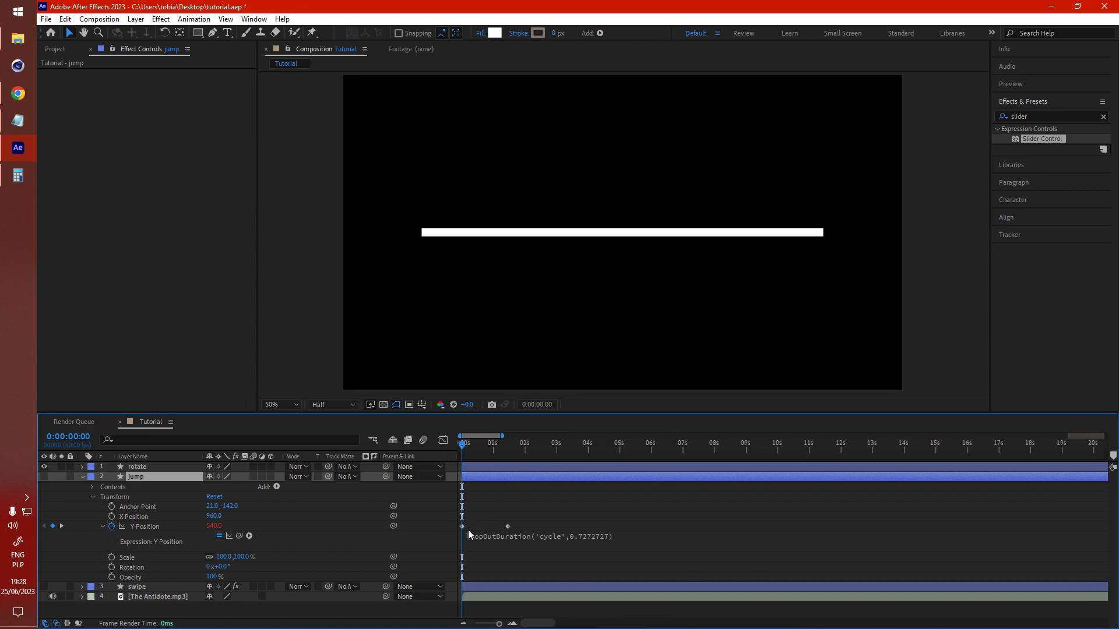
pyautogui.moveTo(475, 445); pyautogui.dragTo(505, 445)
pyautogui.click(508, 527)
pyautogui.click(547, 507)
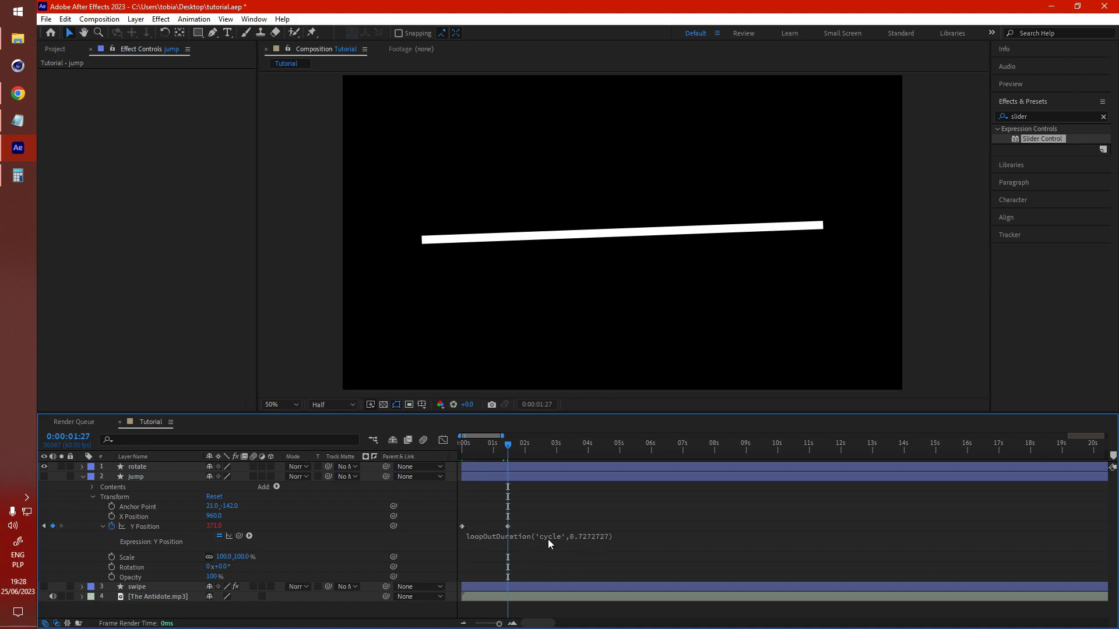
# Step: Set the jump layer's loopOutDuration cycle length to 1.45454545 in its Y Position expression
pyautogui.moveTo(467, 443); pyautogui.dragTo(467, 447)
pyautogui.click(589, 536)
pyautogui.moveTo(591, 536); pyautogui.dragTo(630, 536)
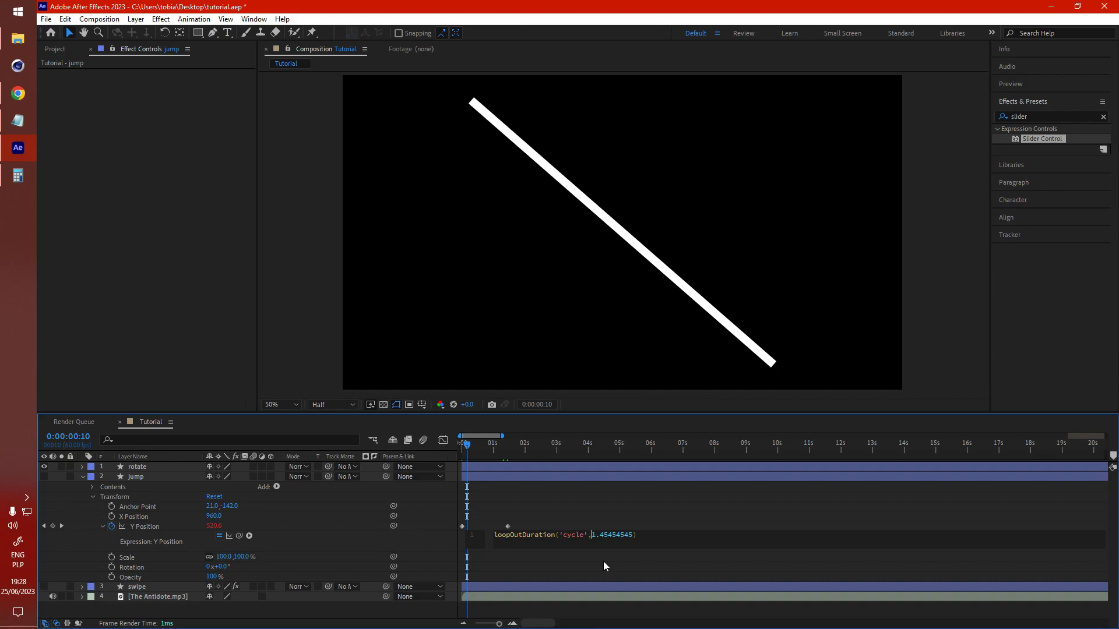
pyautogui.click(377, 545)
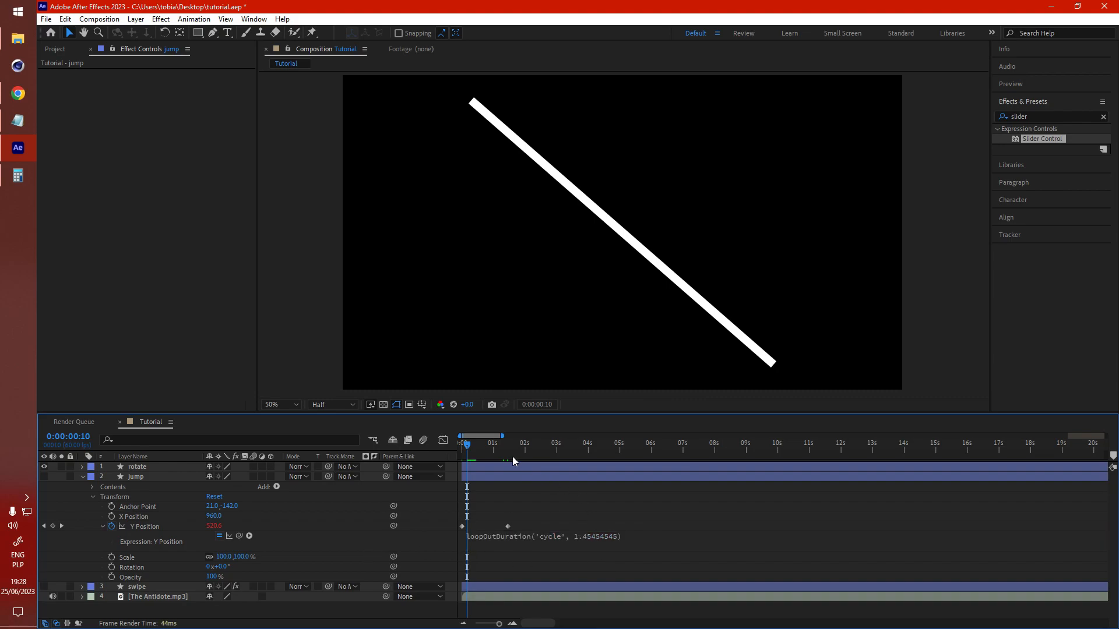
# Step: Show only the jump layer and preview its bounce across the first seconds of the timeline
pyautogui.press('space')
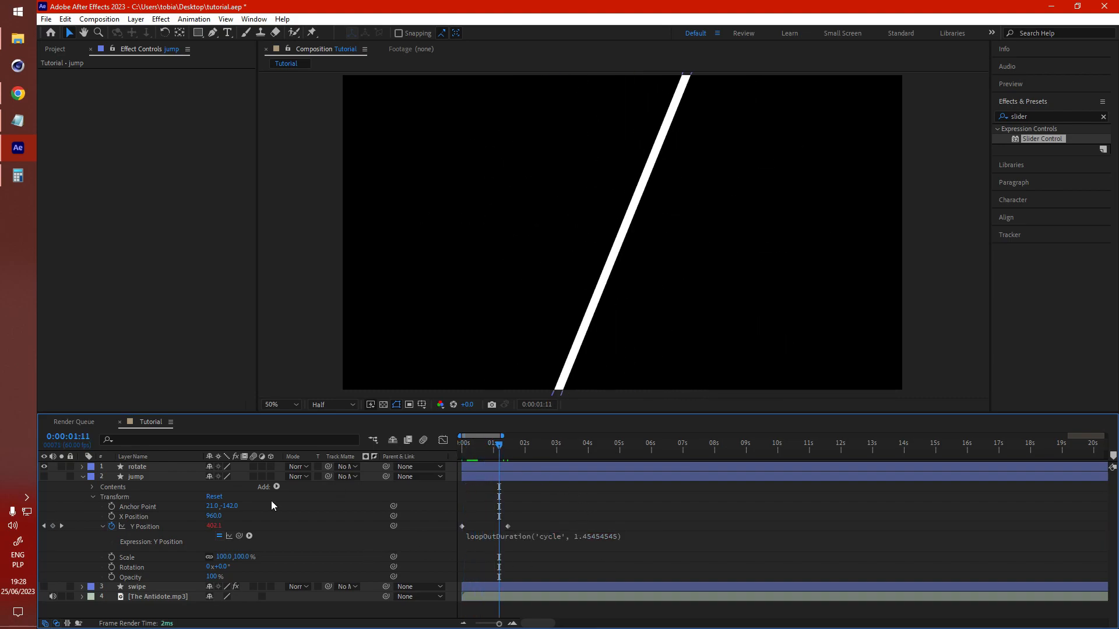
pyautogui.click(43, 466)
pyautogui.click(44, 475)
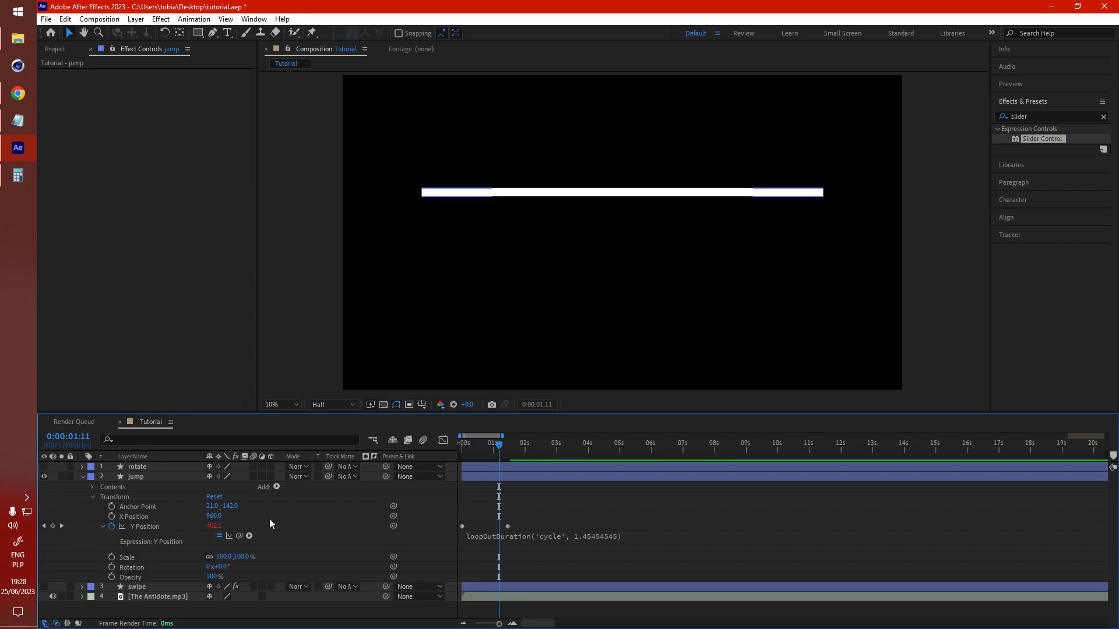
pyautogui.moveTo(477, 449); pyautogui.dragTo(526, 453)
pyautogui.moveTo(561, 453); pyautogui.dragTo(617, 448)
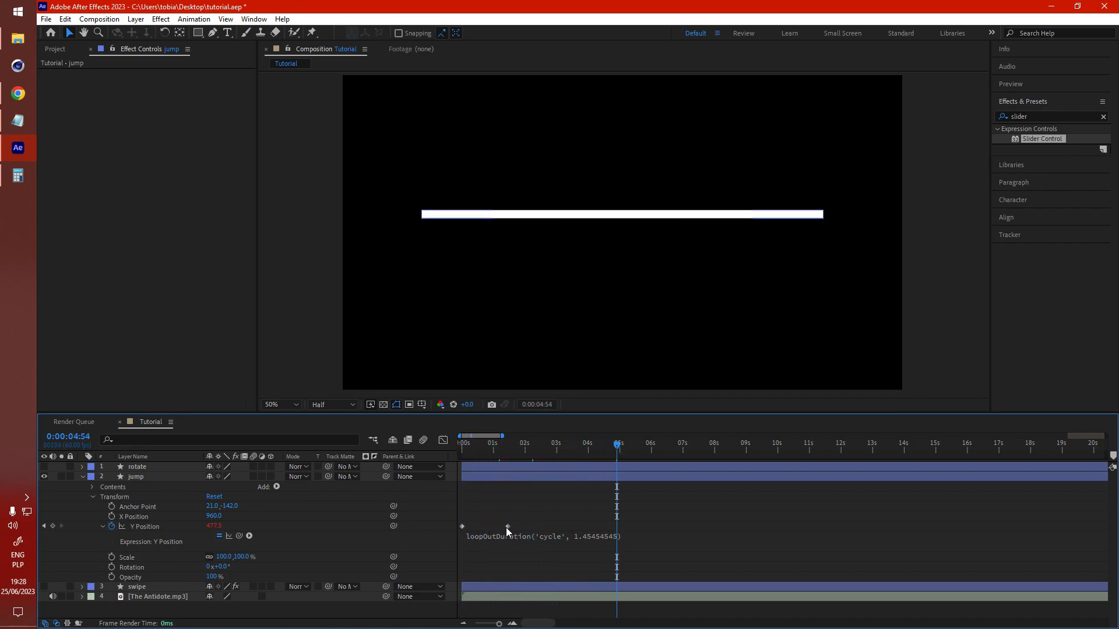
# Step: Retime the jump layer's second Y Position keyframe closer to the first, zooming into the first seconds
pyautogui.moveTo(508, 526); pyautogui.dragTo(476, 527)
pyautogui.click(574, 544)
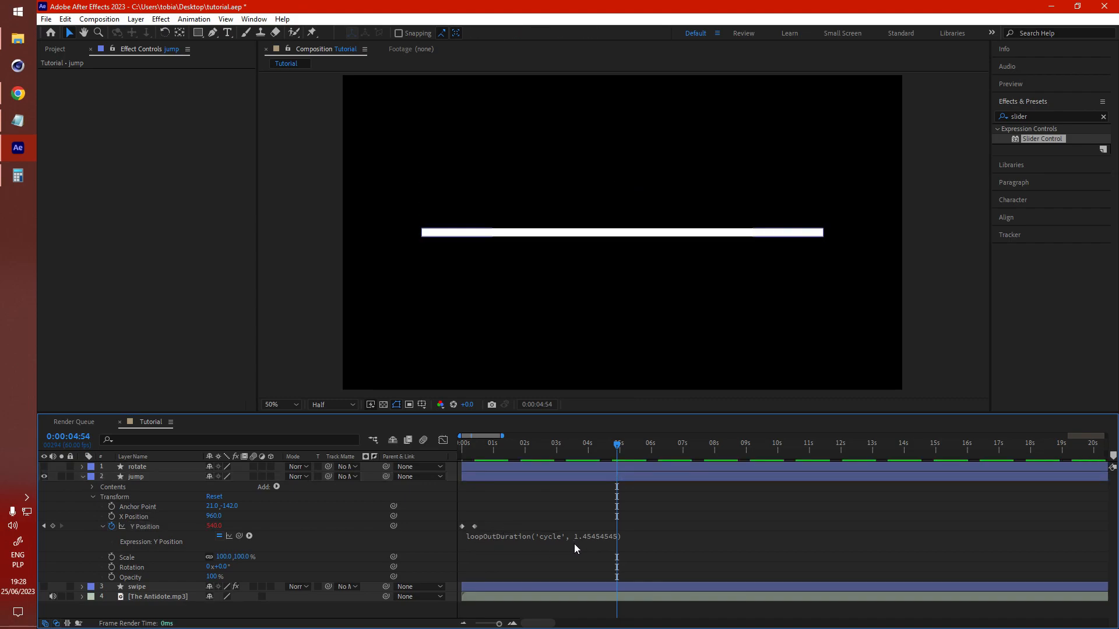
pyautogui.moveTo(463, 444); pyautogui.dragTo(559, 446)
pyautogui.press('=')
pyautogui.moveTo(488, 526); pyautogui.dragTo(568, 522)
pyautogui.moveTo(470, 445); pyautogui.dragTo(790, 485)
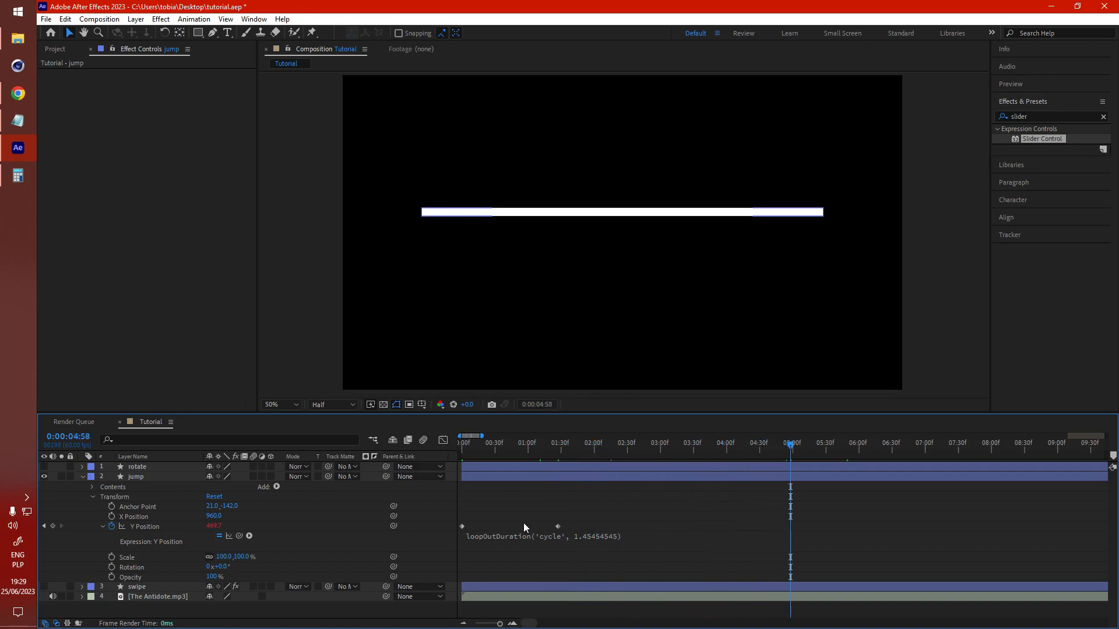
pyautogui.moveTo(558, 527); pyautogui.dragTo(664, 530)
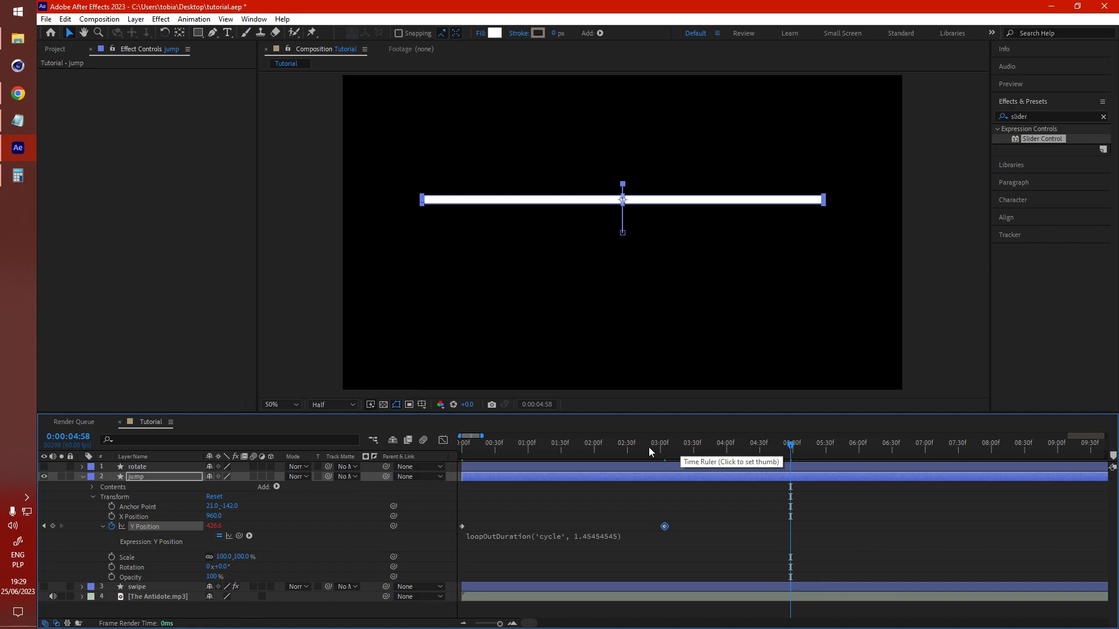
pyautogui.click(720, 529)
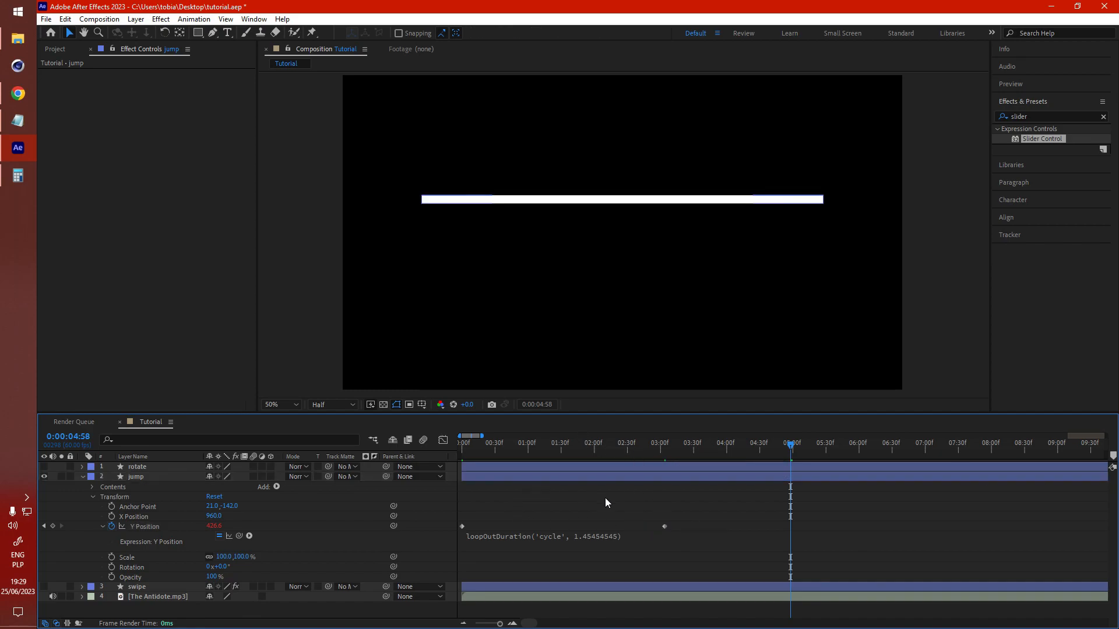
pyautogui.hotkey('ctrl', 'z')
pyautogui.click(622, 543)
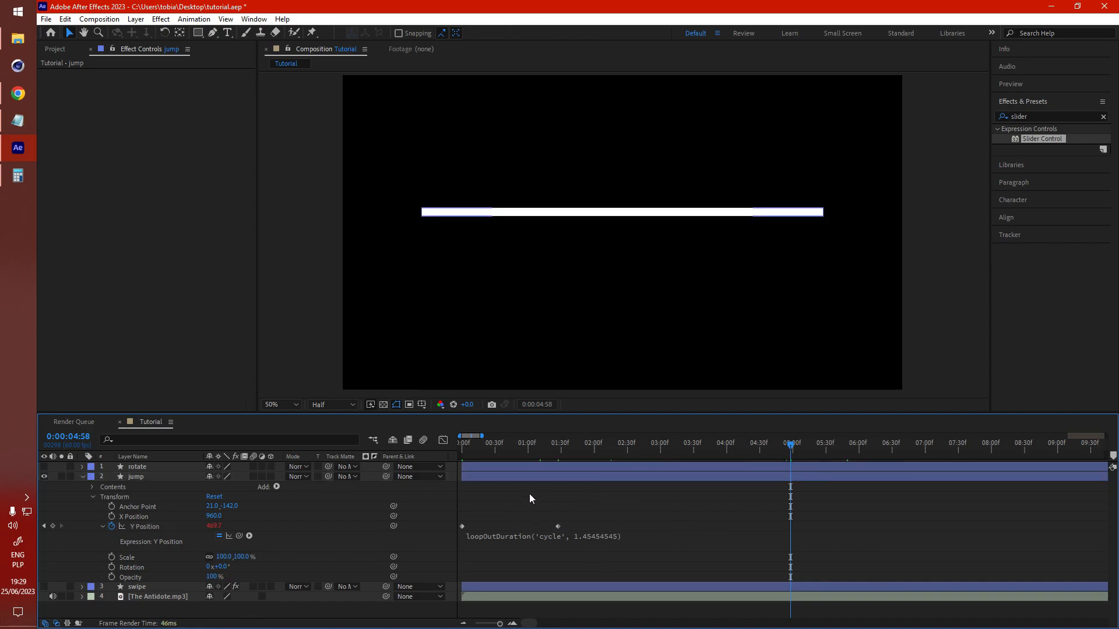
# Step: Preview the jump animation from near the start of the timeline
pyautogui.click(471, 453)
pyautogui.press('space')
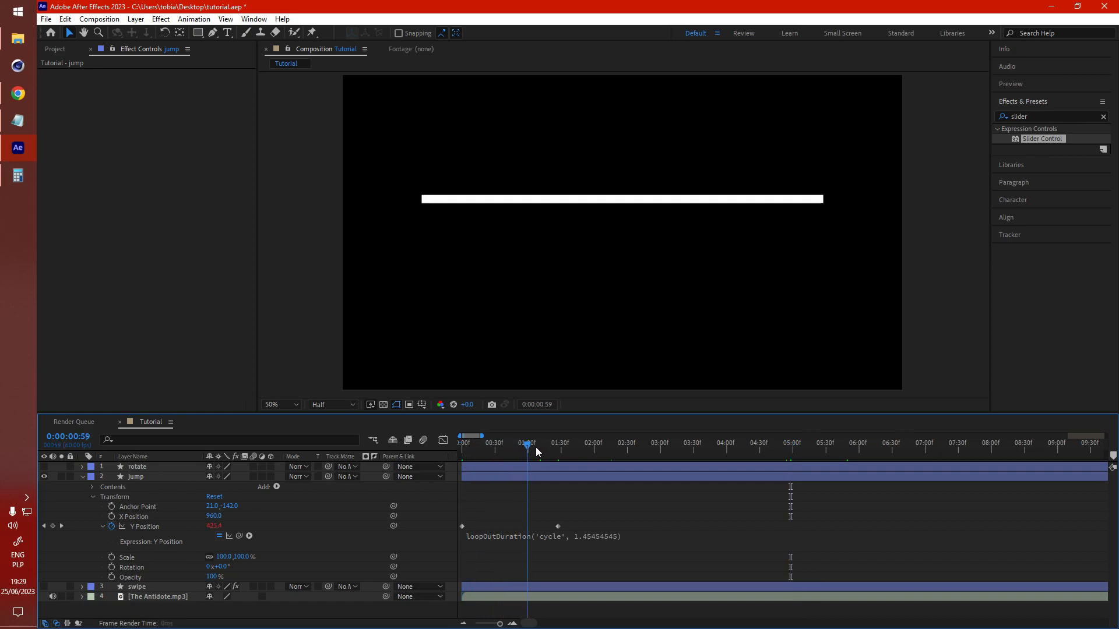
pyautogui.click(669, 538)
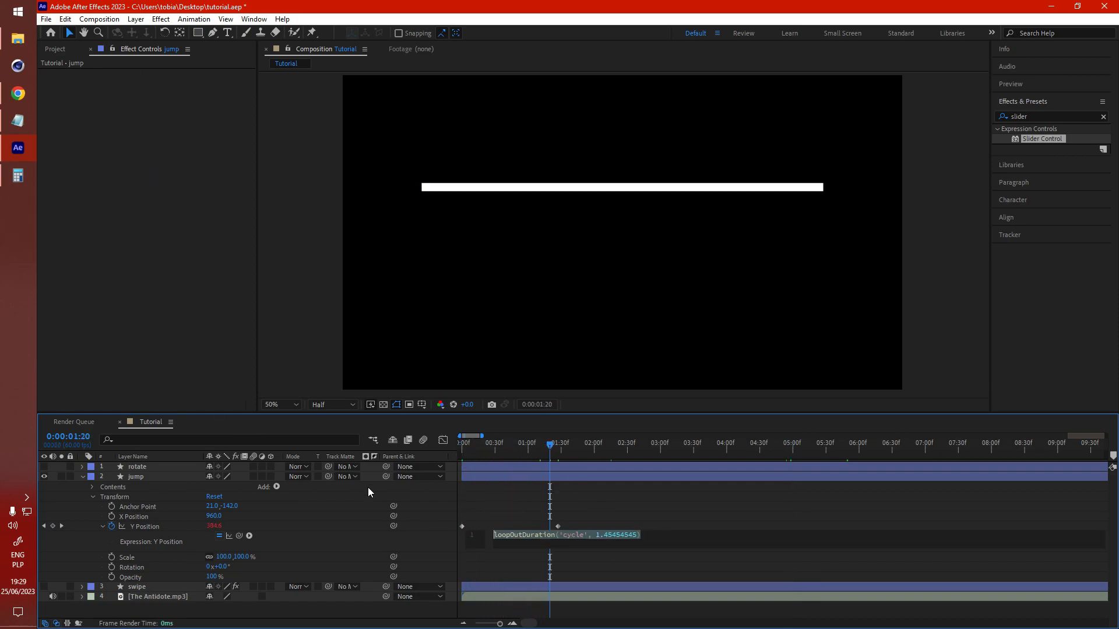
# Step: Select the jump expression's cycle length and multiply 1.4545454 by 0.5 in Calculator, copying the result
pyautogui.click(676, 526)
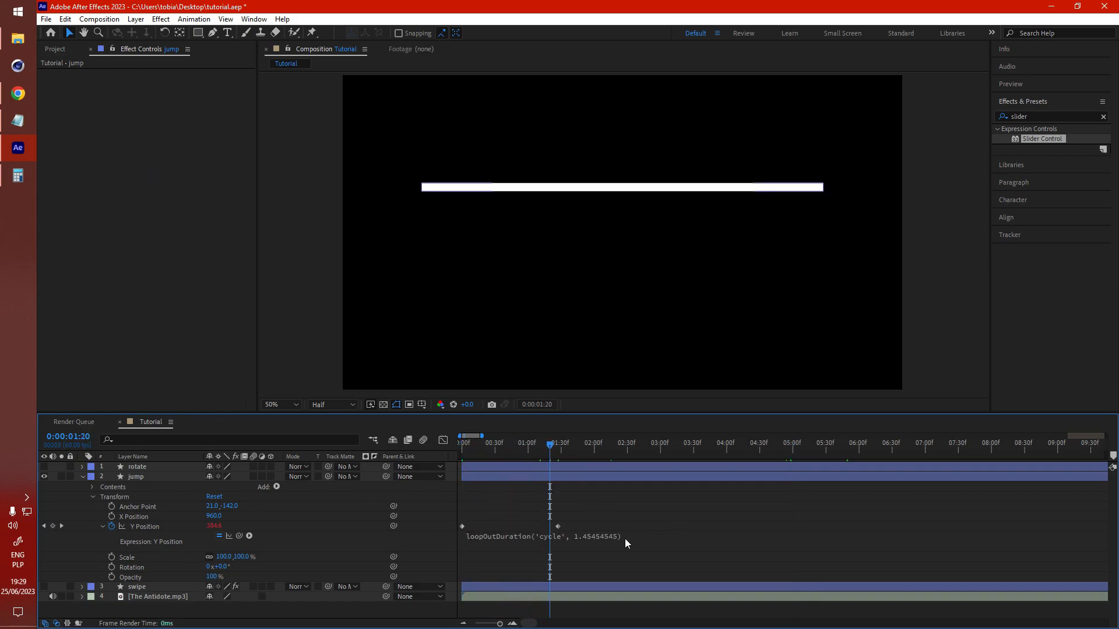
pyautogui.click(585, 539)
pyautogui.moveTo(596, 536); pyautogui.dragTo(639, 536)
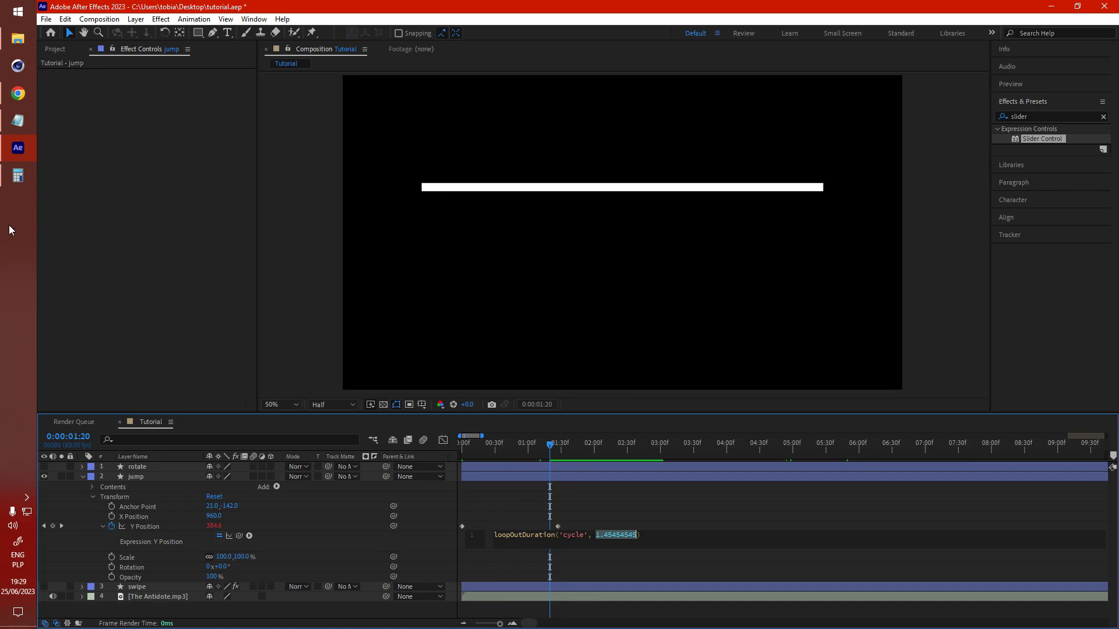
pyautogui.click(17, 176)
pyautogui.moveTo(176, 181); pyautogui.dragTo(303, 198)
pyautogui.hotkey('ctrl', 'c')
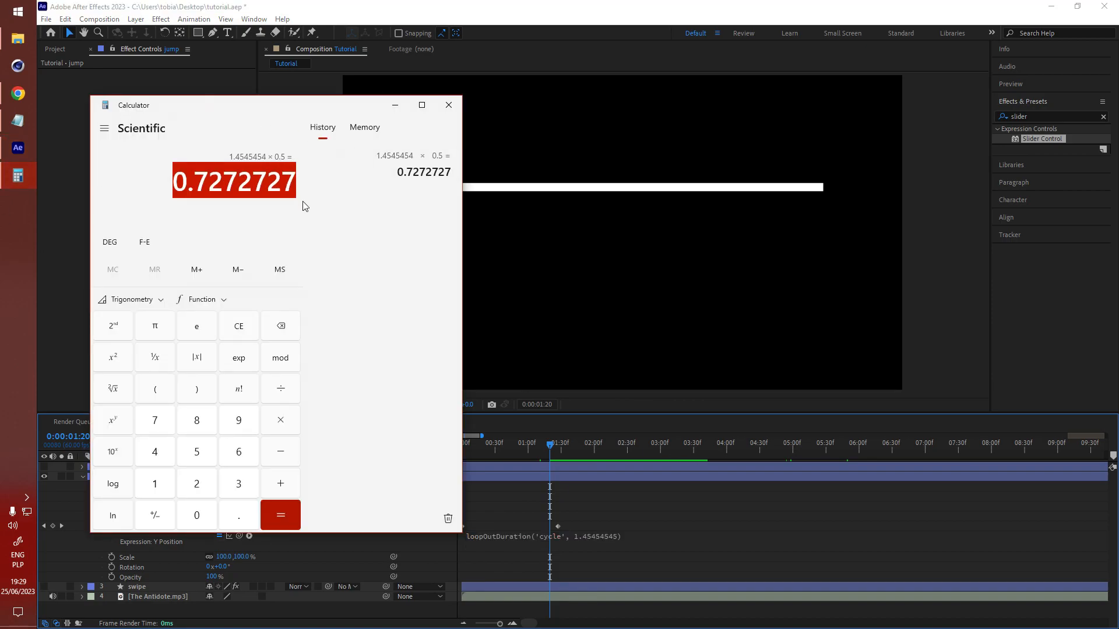
pyautogui.click(491, 5)
# Step: Scrub through the jump animation's first seconds to check the bounce timing
pyautogui.click(745, 545)
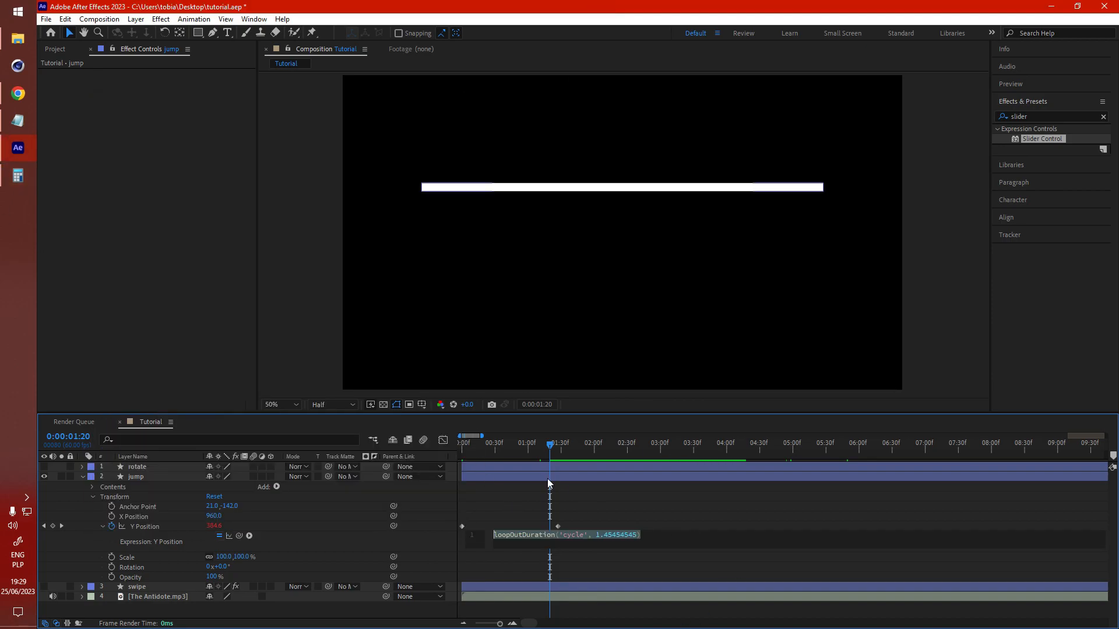
pyautogui.click(595, 535)
pyautogui.doubleClick(624, 534)
pyautogui.click(569, 531)
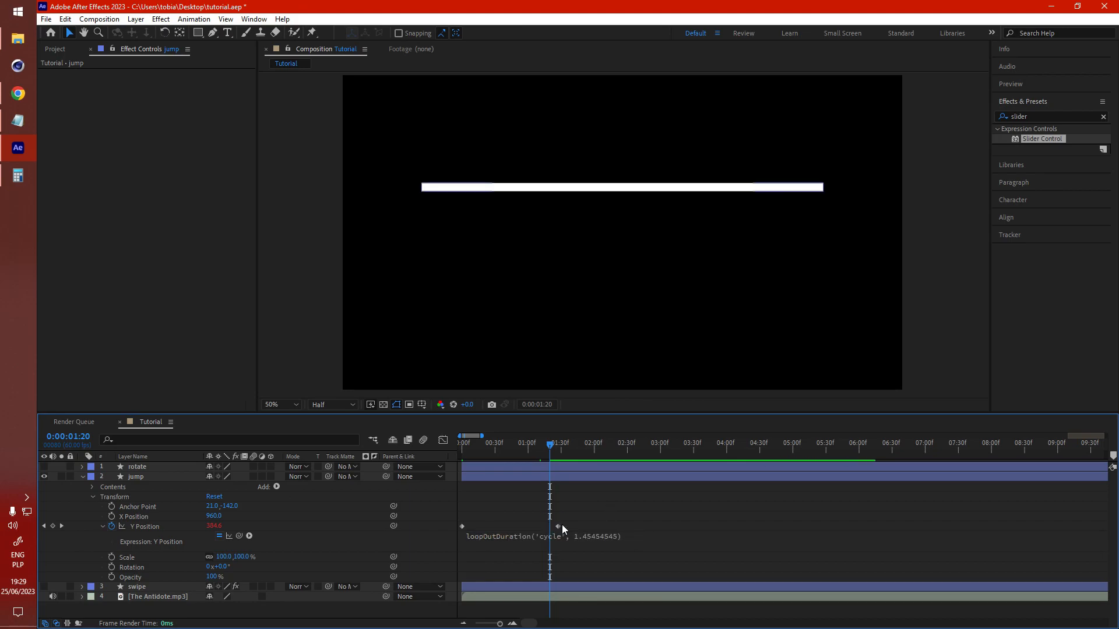
pyautogui.moveTo(557, 527)
pyautogui.moveTo(487, 449); pyautogui.dragTo(565, 532)
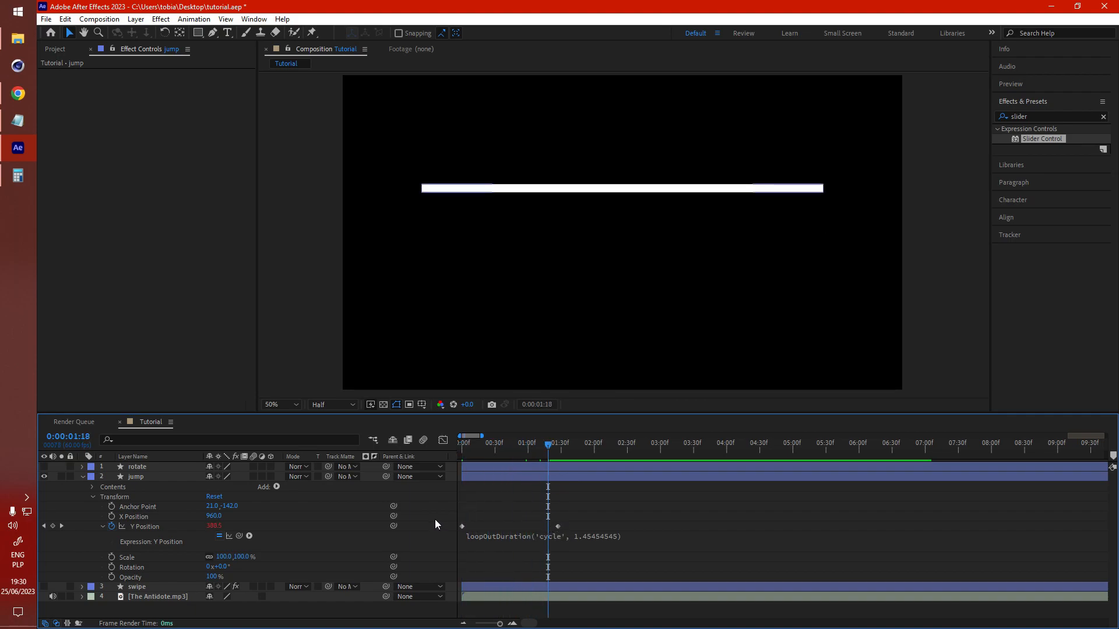
pyautogui.moveTo(547, 447); pyautogui.dragTo(607, 467)
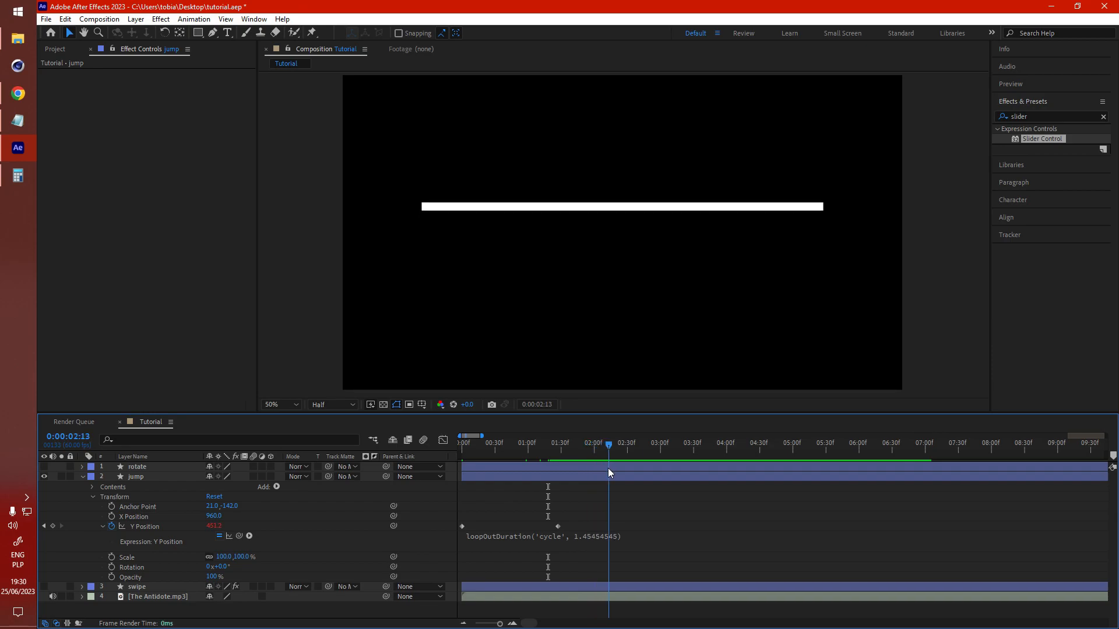
# Step: Try to replace the jump expression's cycle length with the copied value
pyautogui.click(578, 536)
pyautogui.moveTo(597, 539); pyautogui.dragTo(632, 532)
pyautogui.hotkey('ctrl', 'v')
pyautogui.click(491, 503)
# Step: Set the jump expression's cycle length to 0.7272727 by pasting the halved value
pyautogui.moveTo(514, 451); pyautogui.dragTo(720, 472)
pyautogui.hotkey('ctrl', 'z')
pyautogui.moveTo(614, 454); pyautogui.dragTo(820, 467)
pyautogui.scroll(-5, 656, 523)
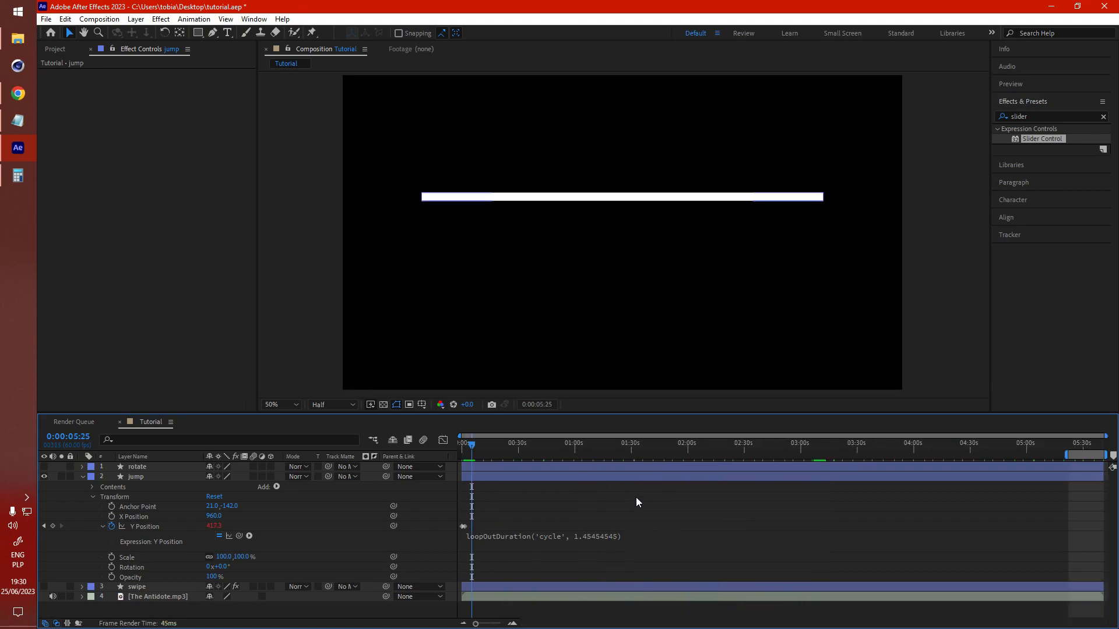
pyautogui.click(1069, 442)
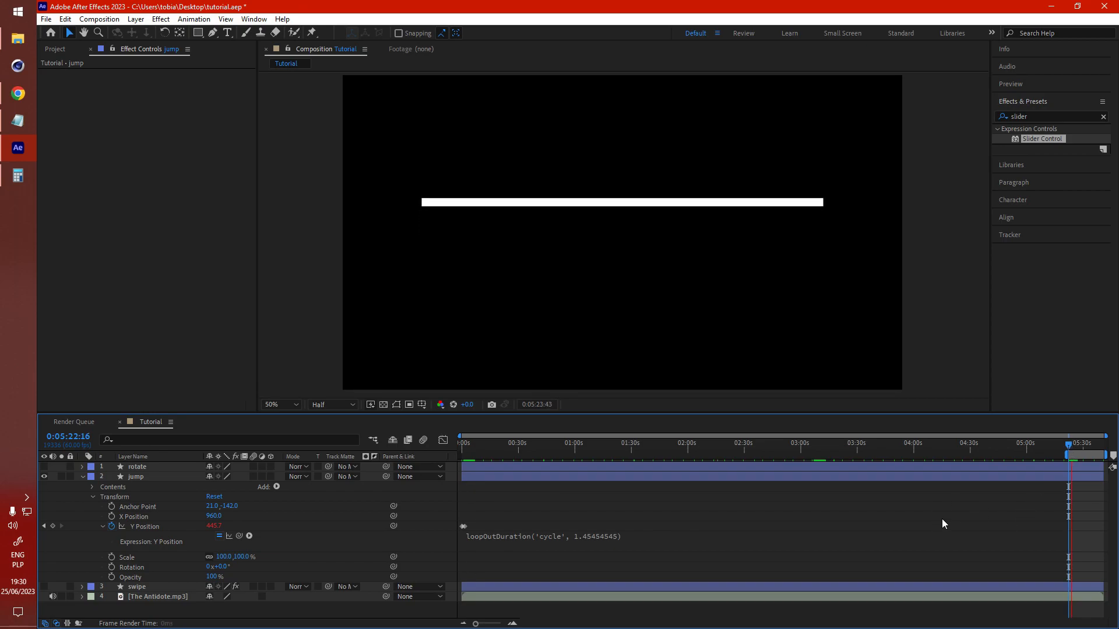
pyautogui.click(656, 552)
pyautogui.click(351, 540)
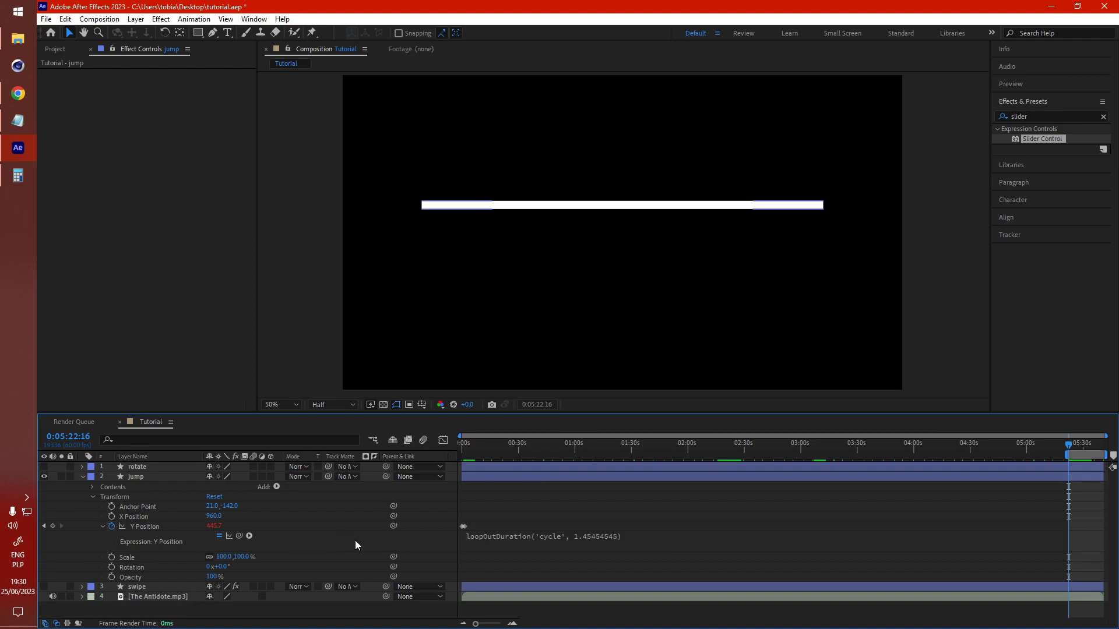
pyautogui.click(574, 537)
pyautogui.moveTo(596, 535); pyautogui.dragTo(619, 534)
pyautogui.hotkey('ctrl', 'v')
pyautogui.click(385, 549)
# Step: Preview the jump animation near the composition end at about 5:22, then collapse the jump layer
pyautogui.press('space')
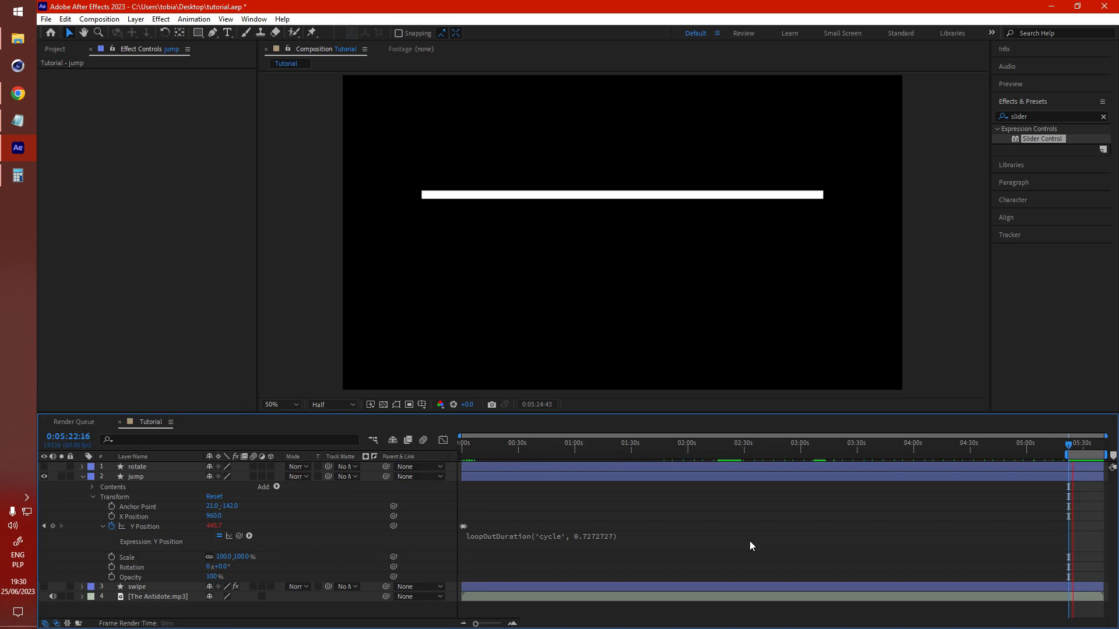
pyautogui.press('space')
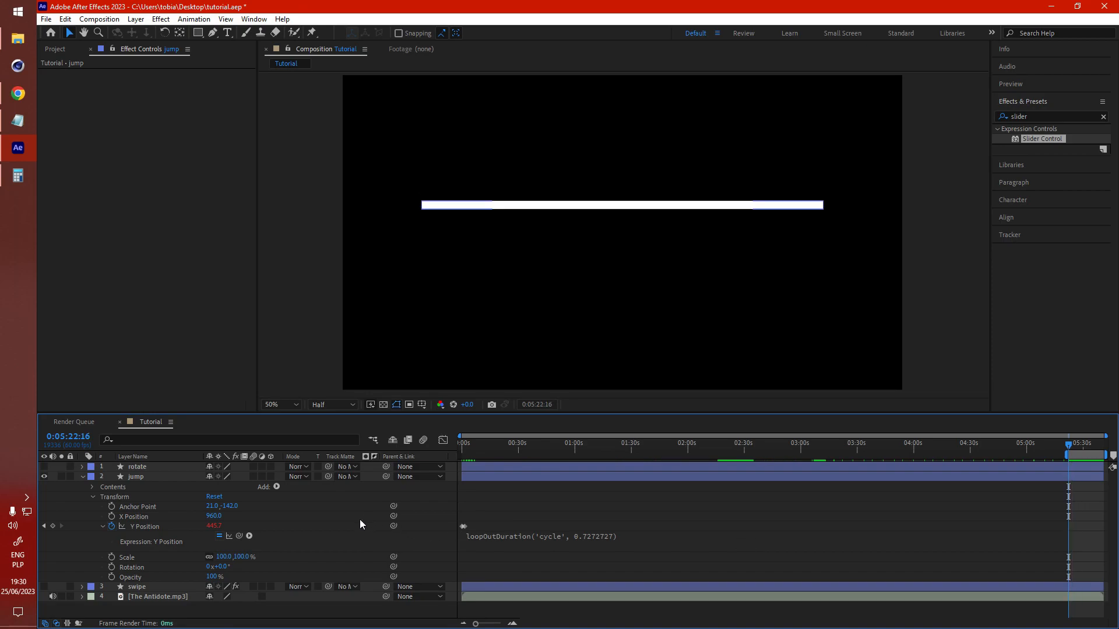
pyautogui.click(82, 477)
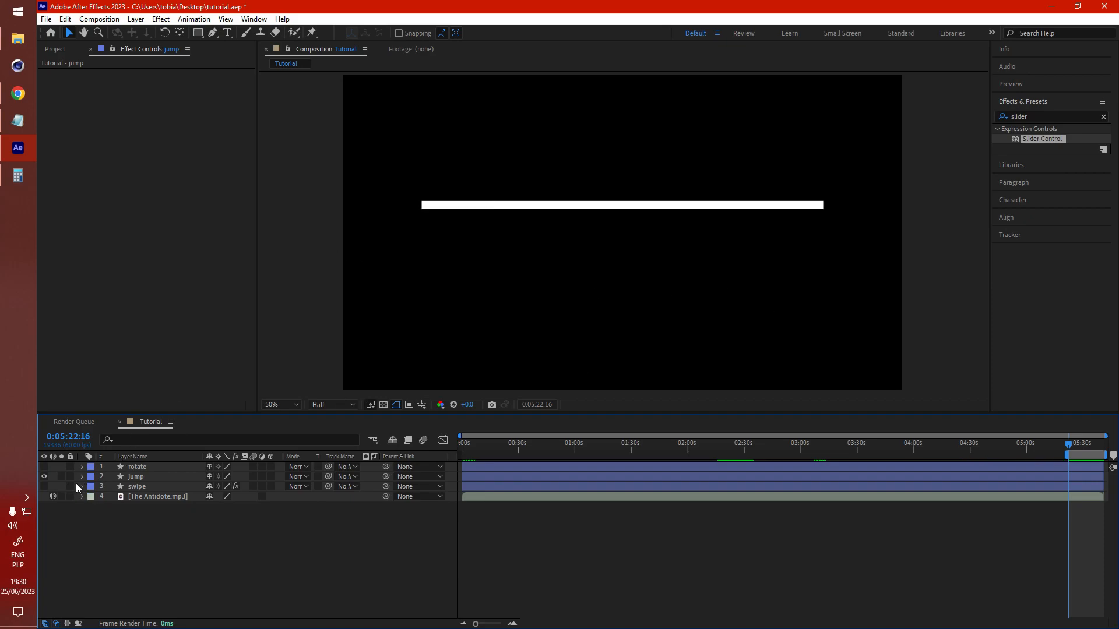
# Step: Expand the swipe layer and make it the only visible layer
pyautogui.click(82, 487)
pyautogui.scroll(1, 56, 484)
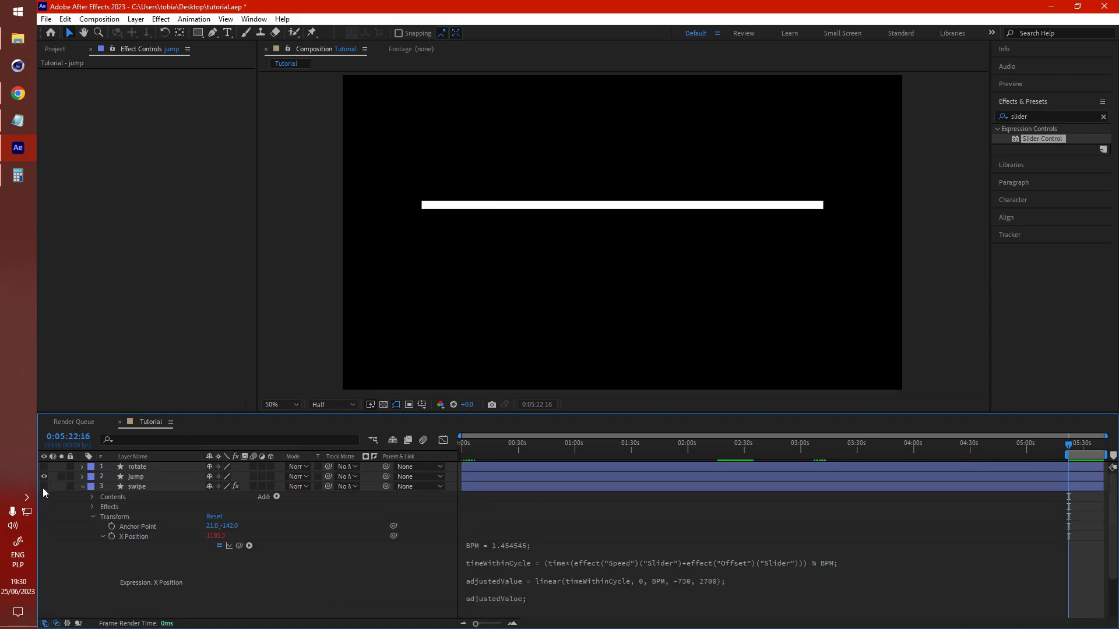
pyautogui.click(44, 487)
pyautogui.click(44, 476)
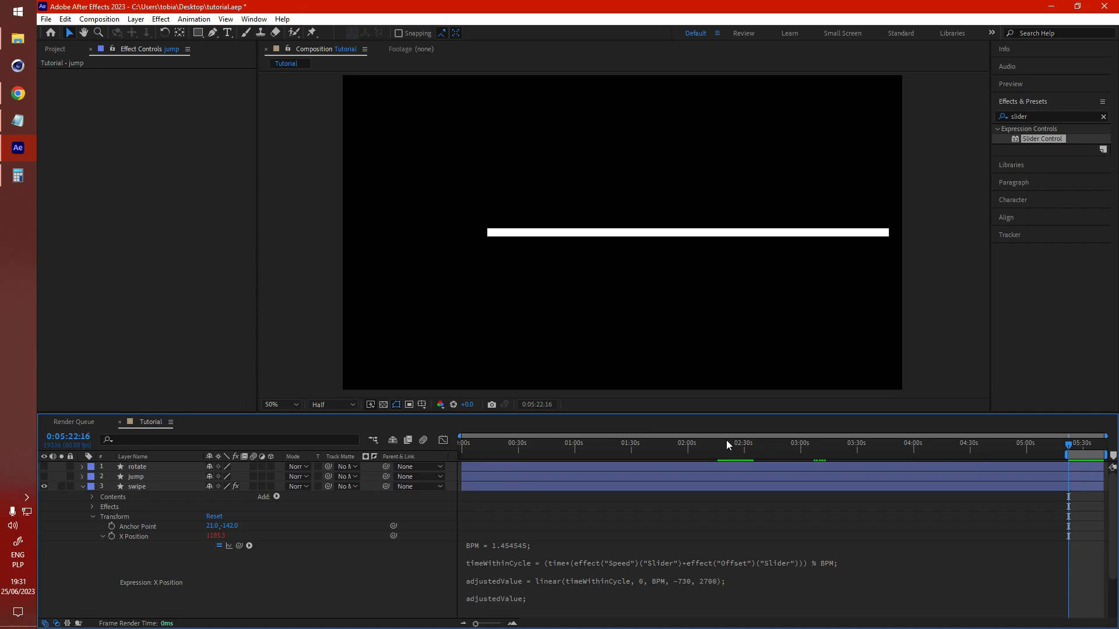
# Step: Preview the swipe animation around 2:20, moving the work area to about 2:15–2:35
pyautogui.click(726, 445)
pyautogui.press('space')
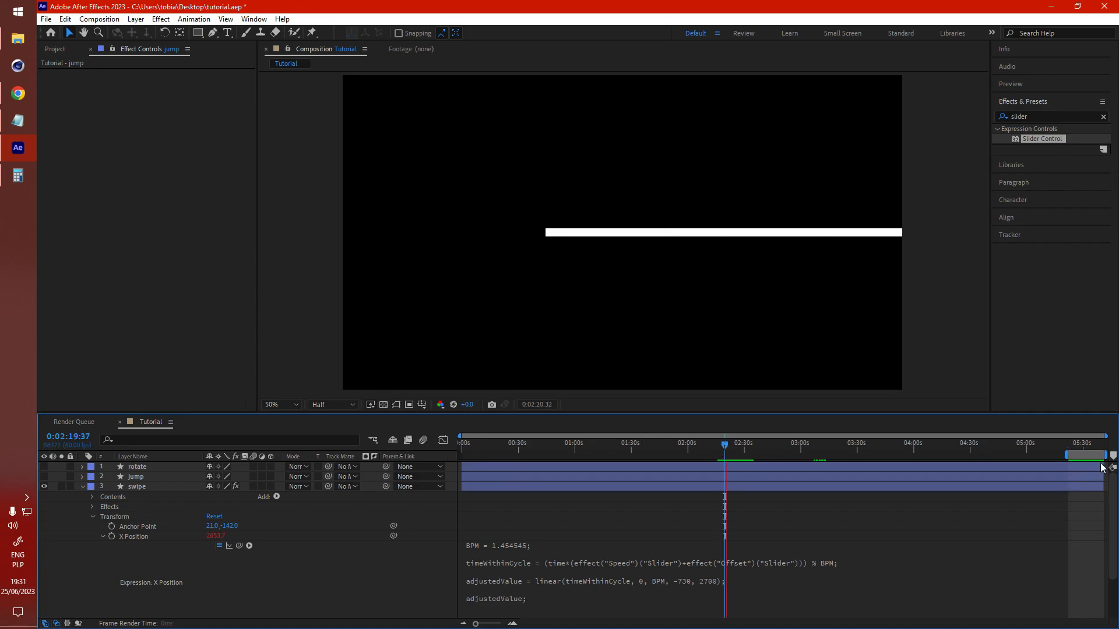
pyautogui.moveTo(1100, 455); pyautogui.dragTo(745, 455)
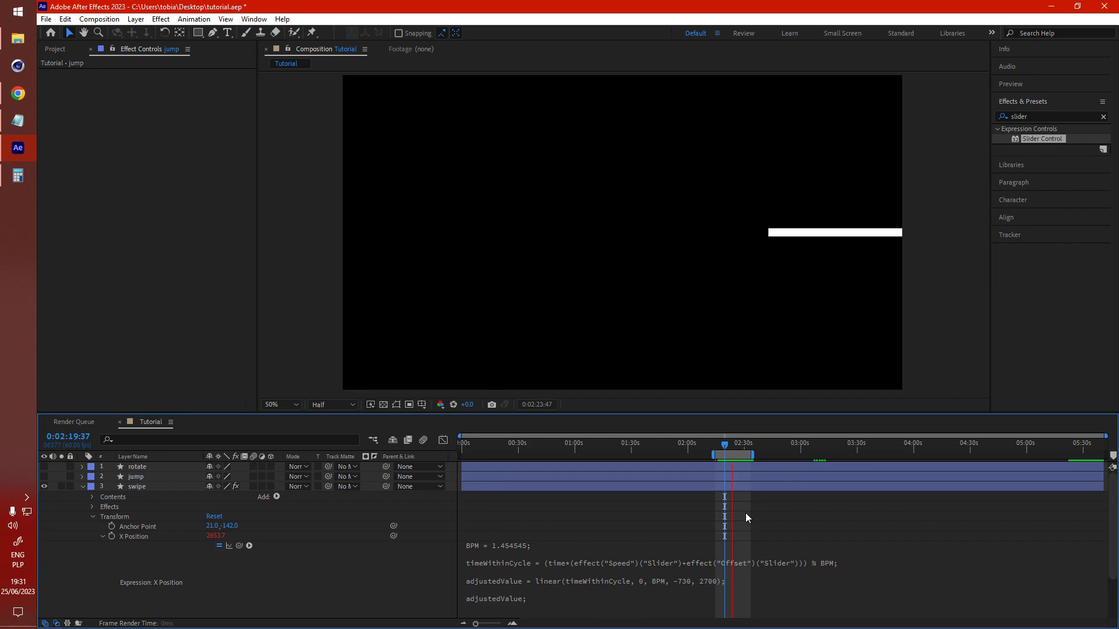
pyautogui.press('space')
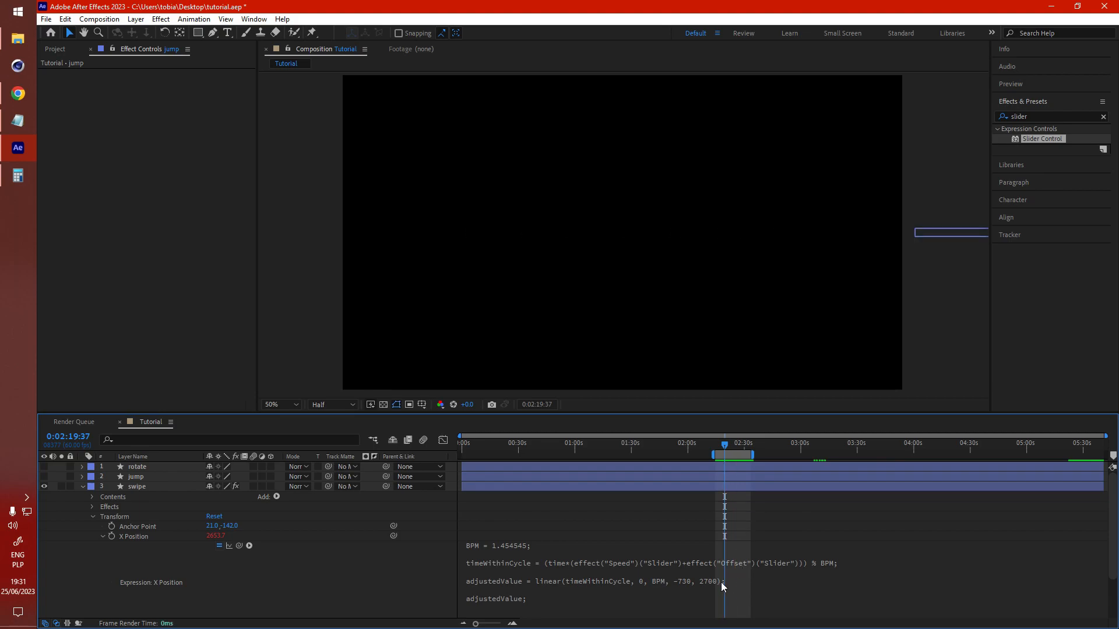
# Step: Examine the swipe layer's X Position expression and open its effect controls
pyautogui.scroll(-1, 708, 576)
pyautogui.click(677, 551)
pyautogui.click(693, 552)
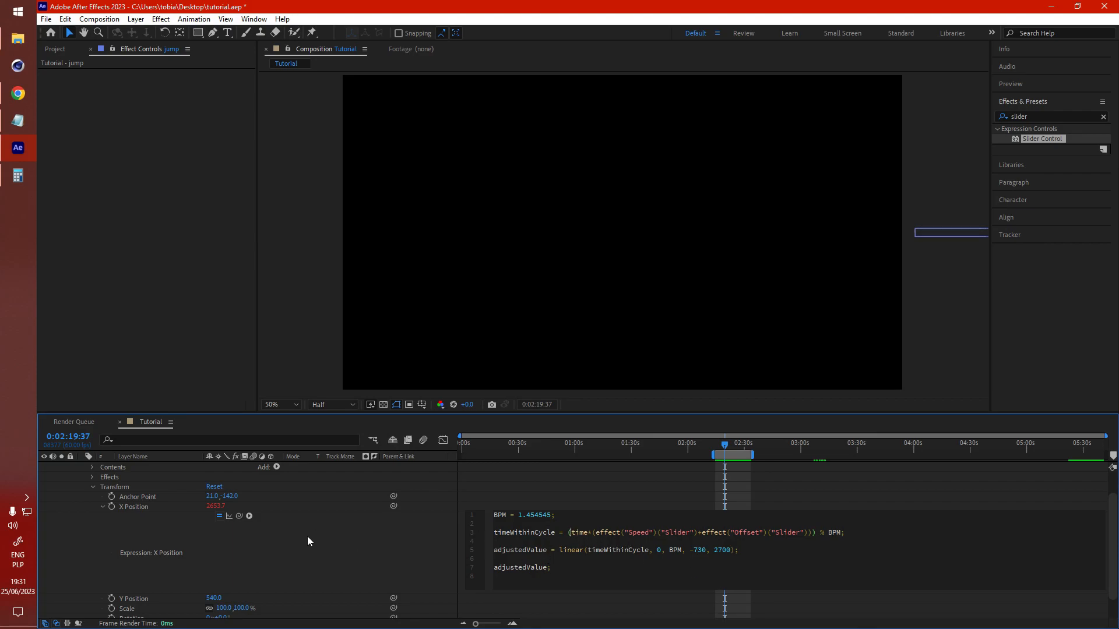
pyautogui.scroll(2, 122, 479)
pyautogui.click(135, 487)
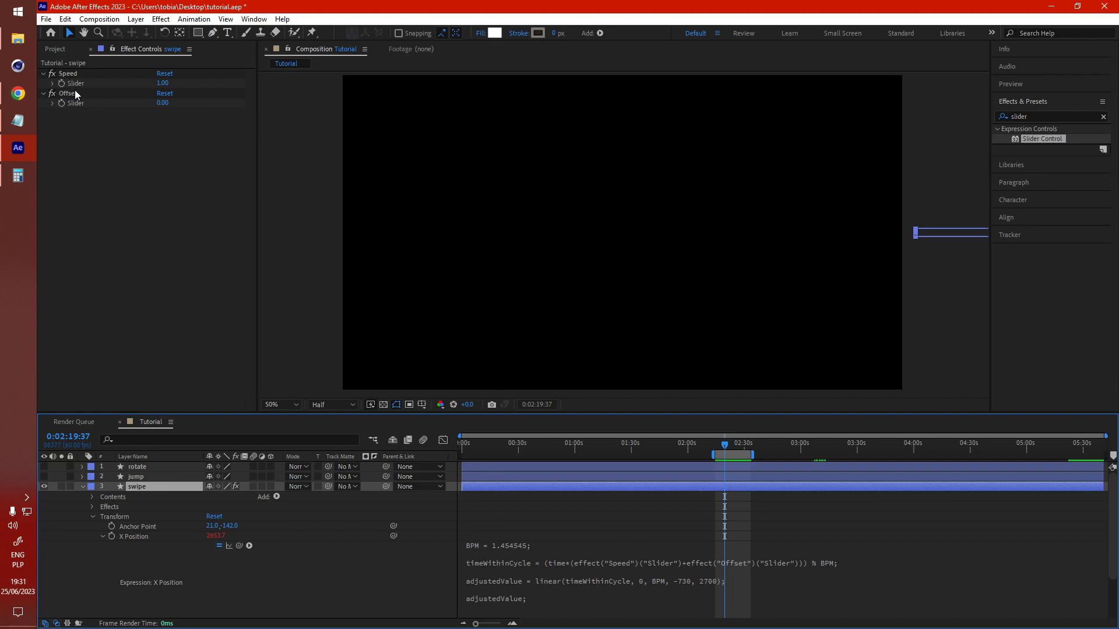
pyautogui.moveTo(771, 486); pyautogui.dragTo(728, 500)
pyautogui.press('Delete')
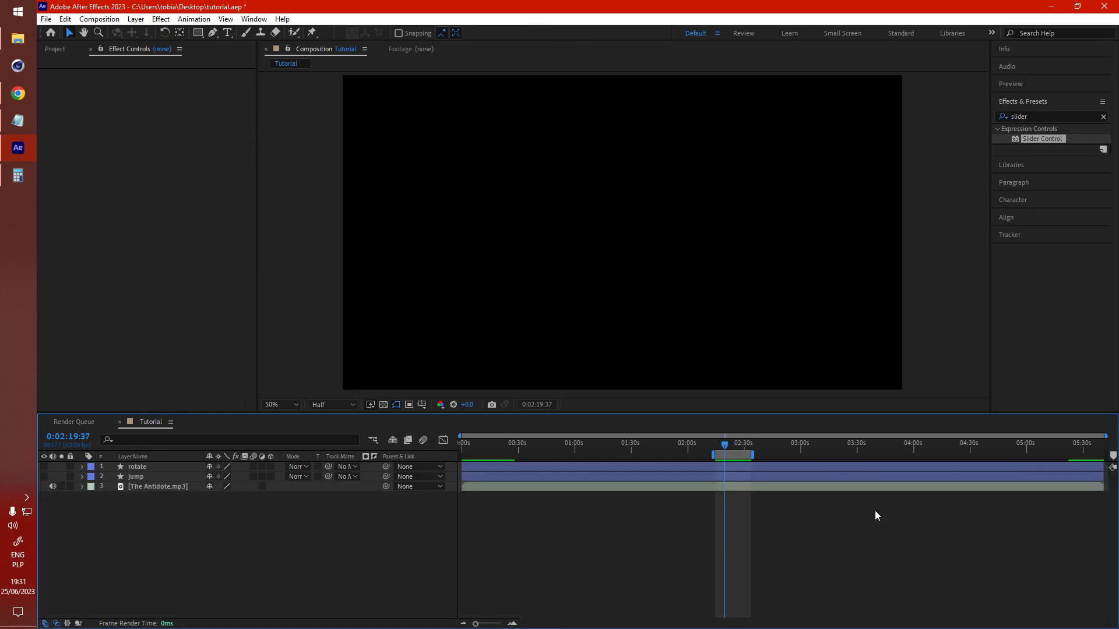
pyautogui.hotkey('ctrl', 'z')
pyautogui.press('Delete')
pyautogui.hotkey('ctrl', 'z')
pyautogui.click(377, 531)
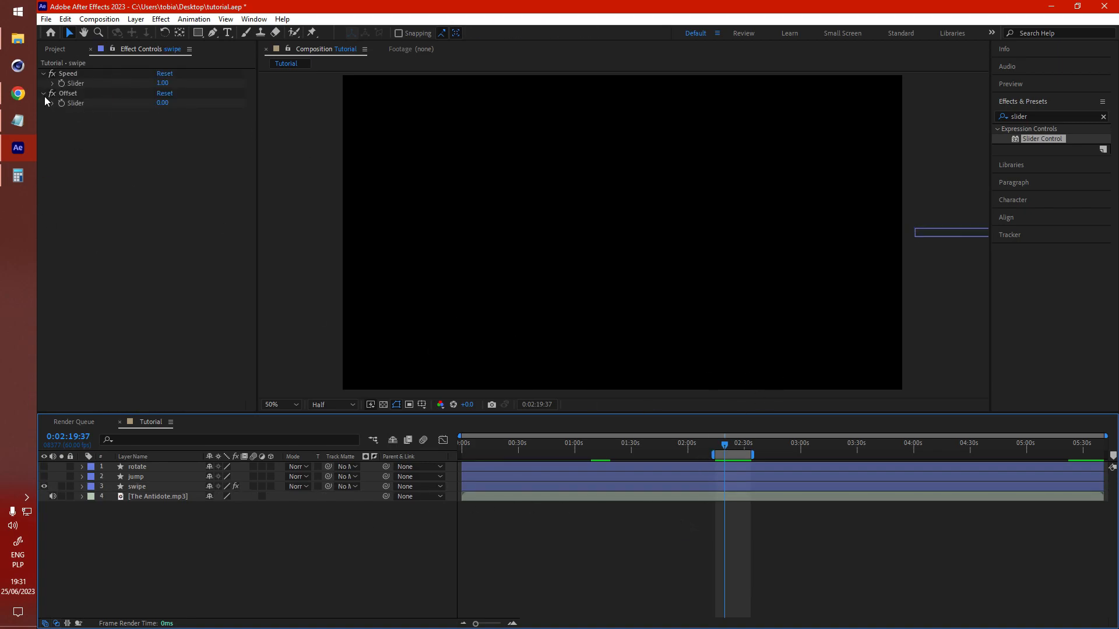
# Step: Set the swipe layer's Speed slider to 2 and preview the result
pyautogui.click(163, 83)
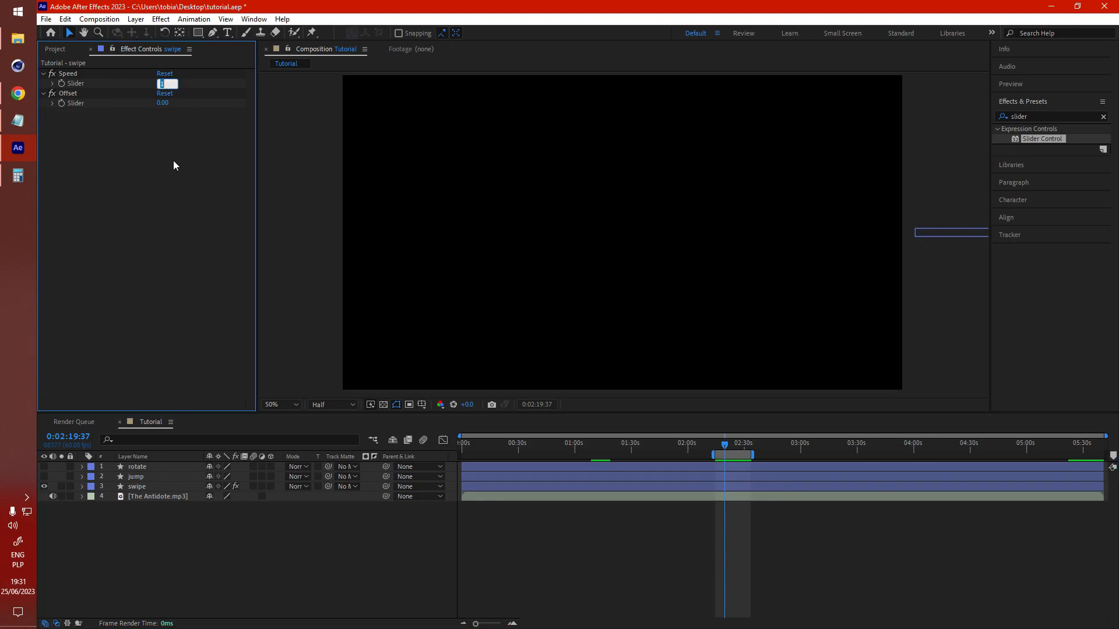
pyautogui.write('2')
pyautogui.press('Return')
pyautogui.press('space')
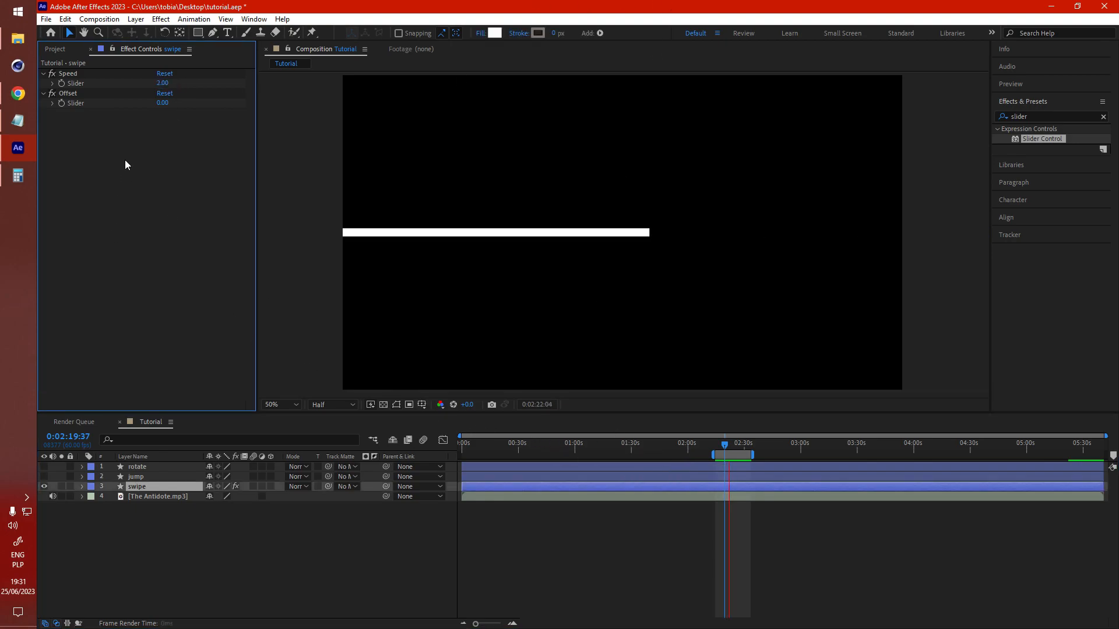
# Step: Set the swipe layer's Speed slider to 4 and preview the result
pyautogui.click(163, 82)
pyautogui.write('4')
pyautogui.press('Return')
pyautogui.press('space')
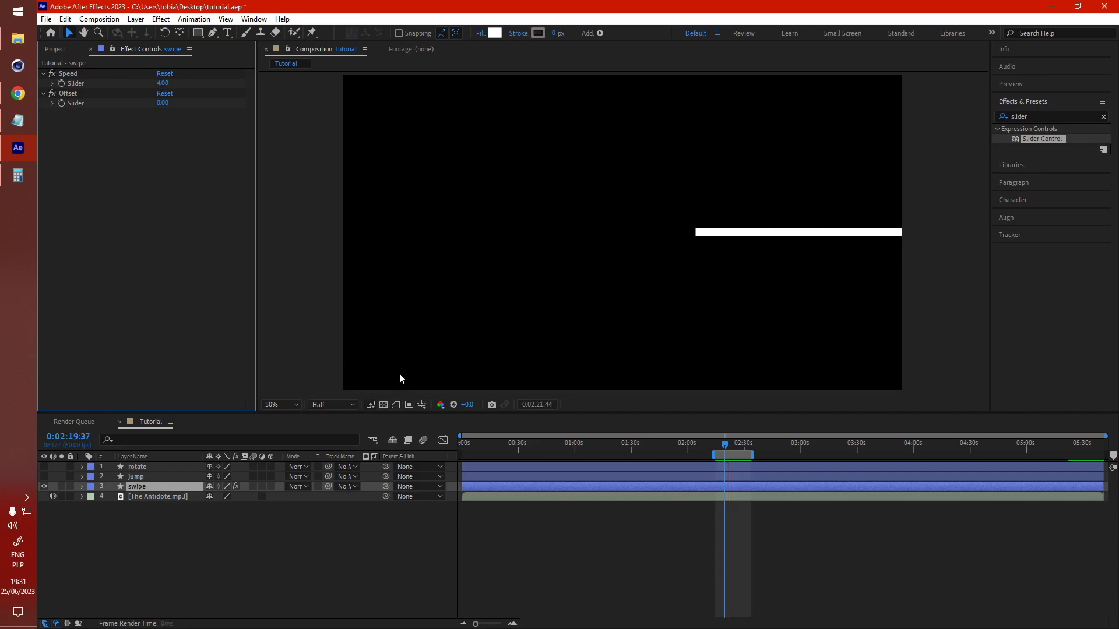
# Step: Set the swipe layer's Speed slider to 0.5 and preview the swipe animation
pyautogui.click(163, 83)
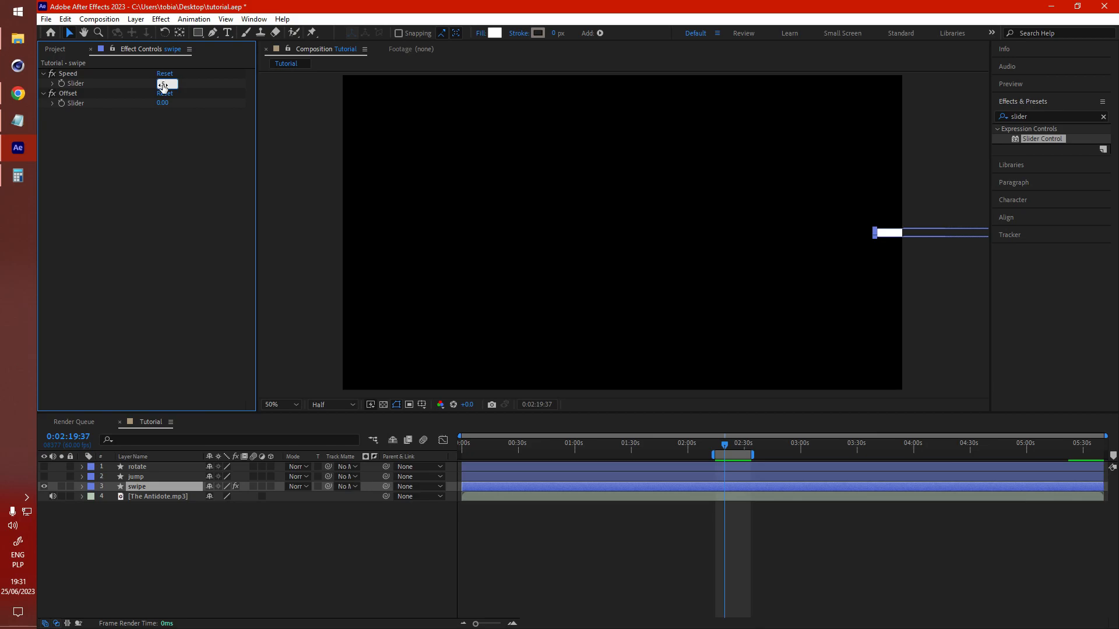
pyautogui.write('0.5')
pyautogui.press('Return')
pyautogui.press('space')
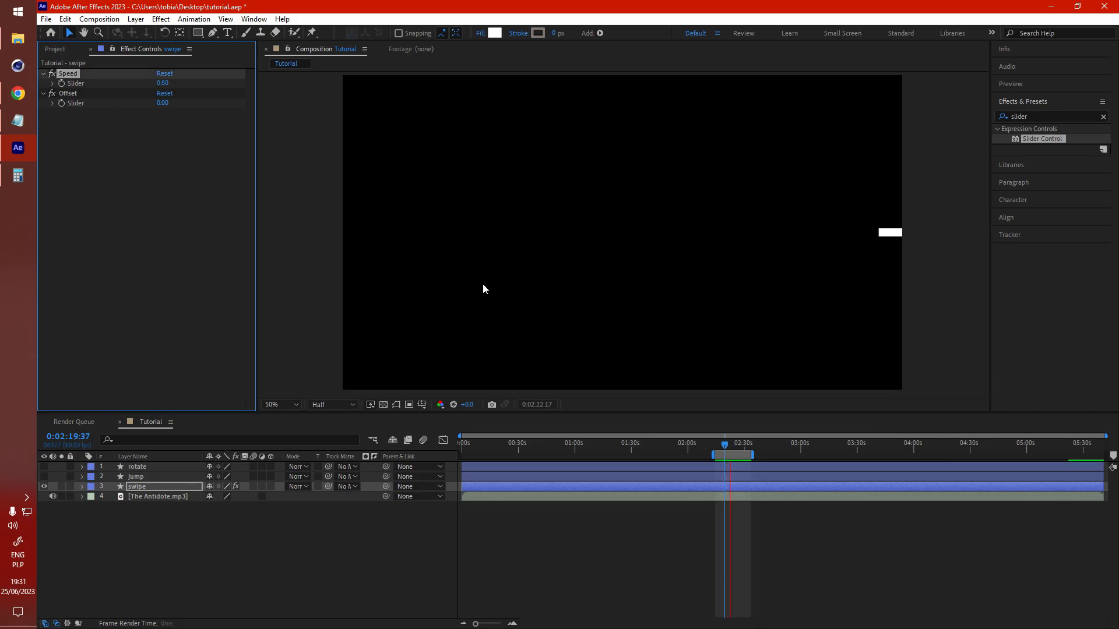
pyautogui.press('space')
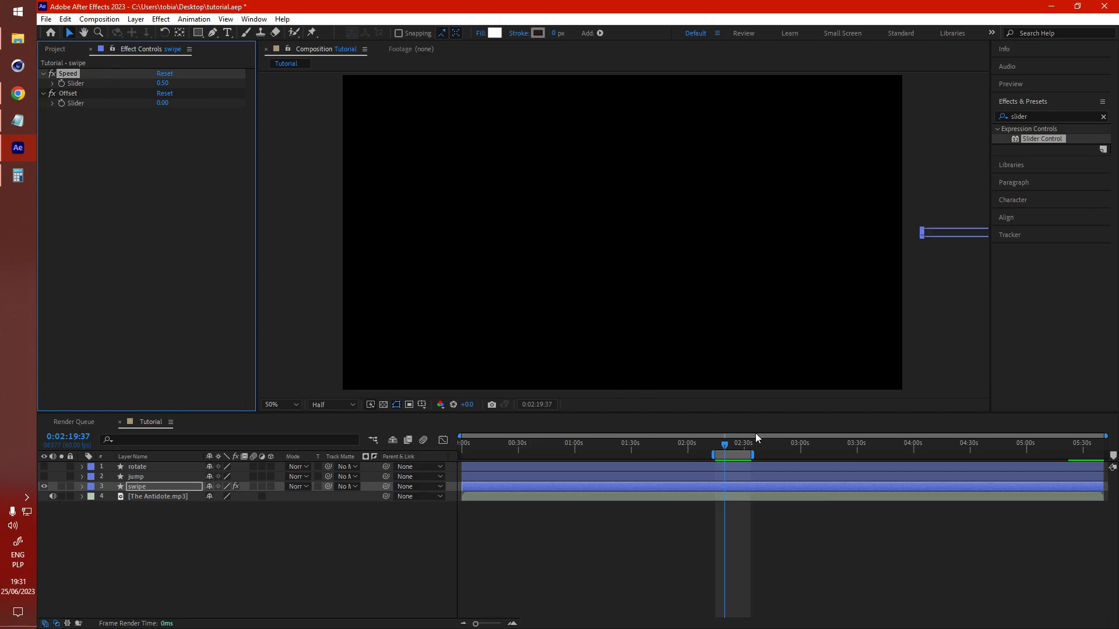
# Step: Set the swipe layer's Offset slider to 0.2
pyautogui.moveTo(726, 449); pyautogui.dragTo(722, 447)
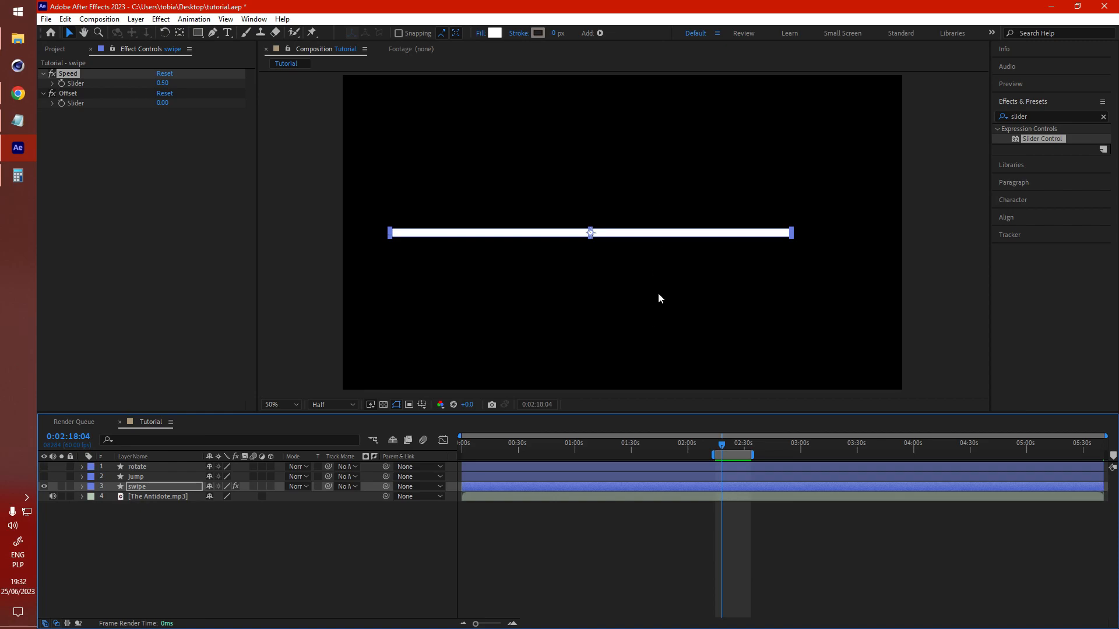
pyautogui.click(152, 130)
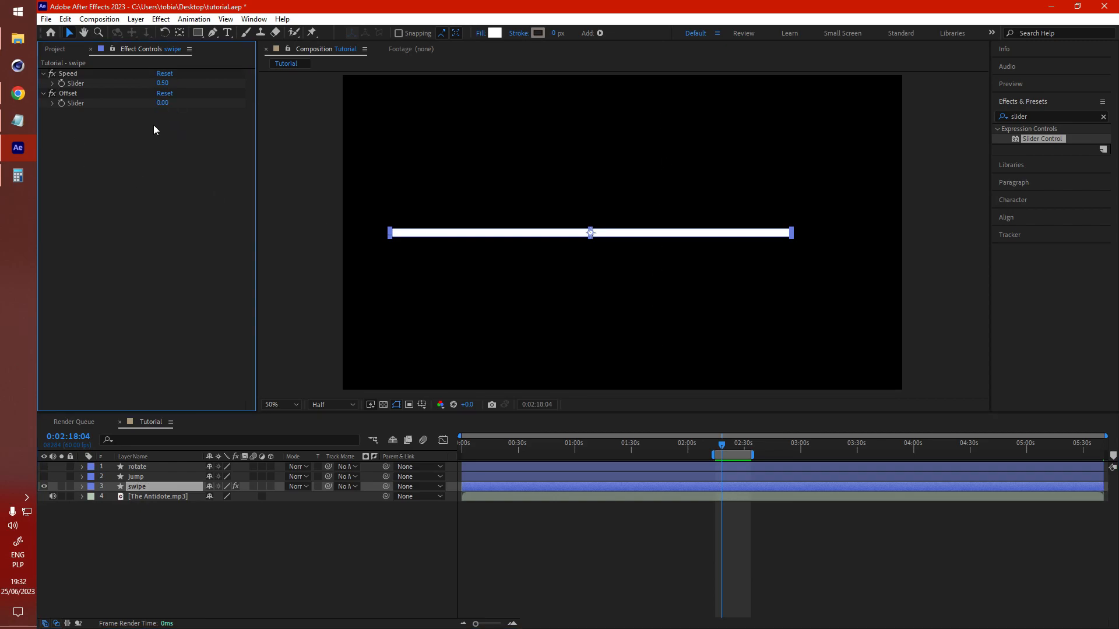
pyautogui.moveTo(163, 105); pyautogui.dragTo(168, 105)
pyautogui.click(164, 104)
pyautogui.write('0.2')
pyautogui.press('Return')
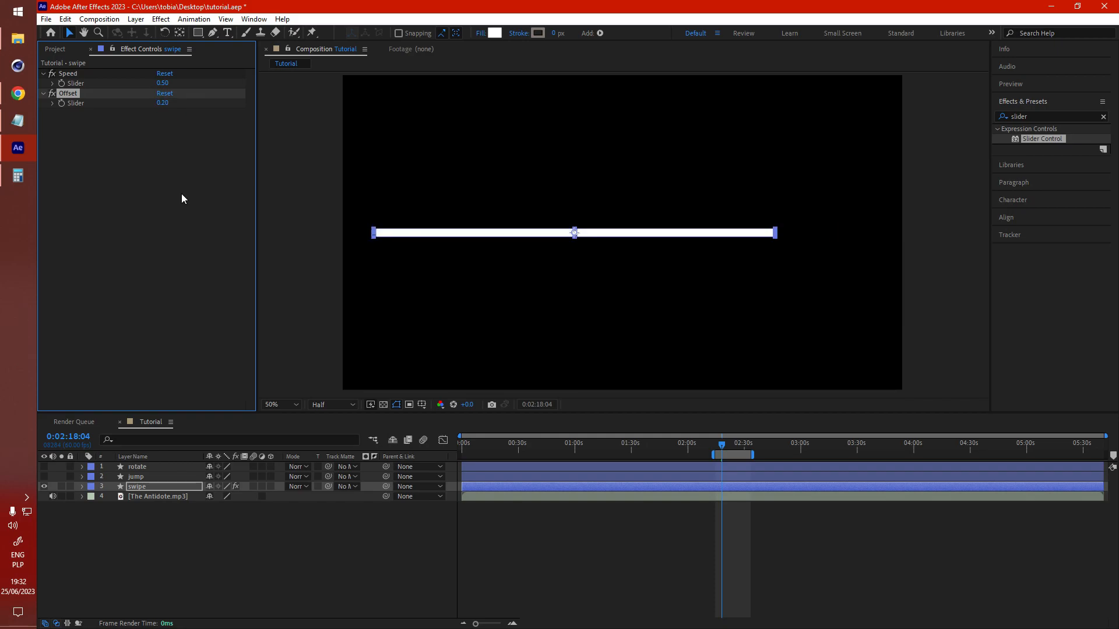
# Step: Set the swipe layer's Offset slider to 0.3 and preview the swipe animation
pyautogui.write('0.3')
pyautogui.press('Return')
pyautogui.press('space')
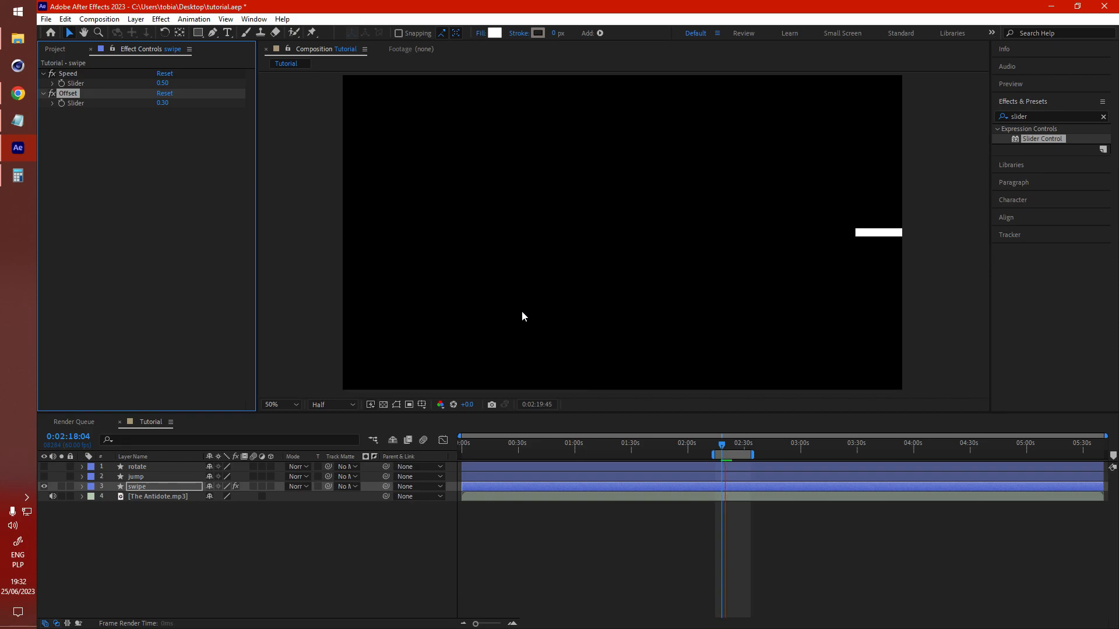
pyautogui.press('space')
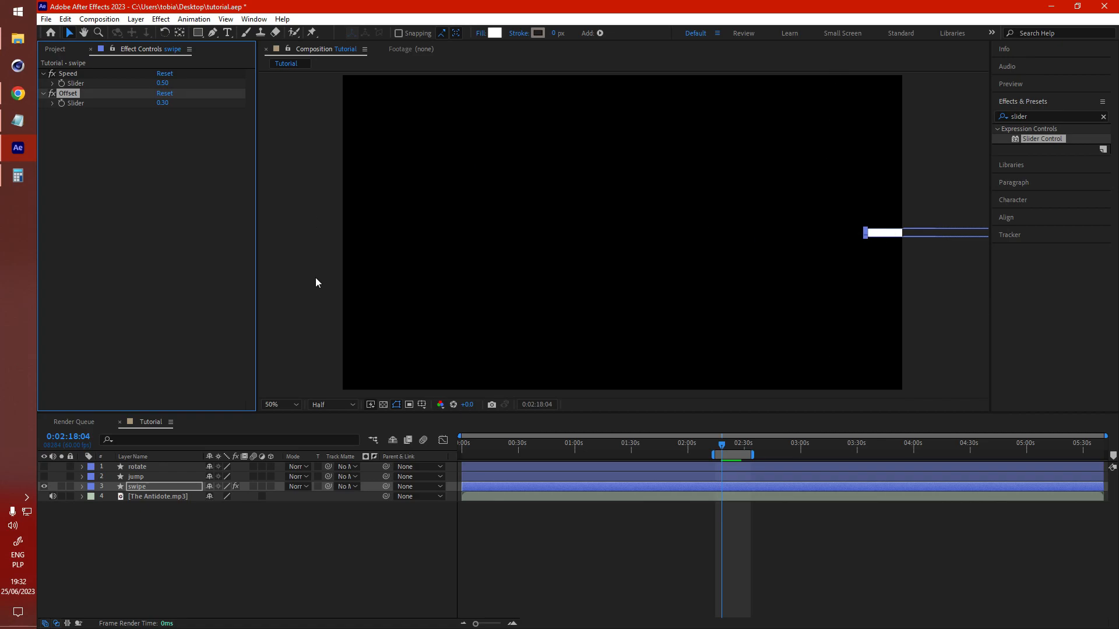
pyautogui.press('space')
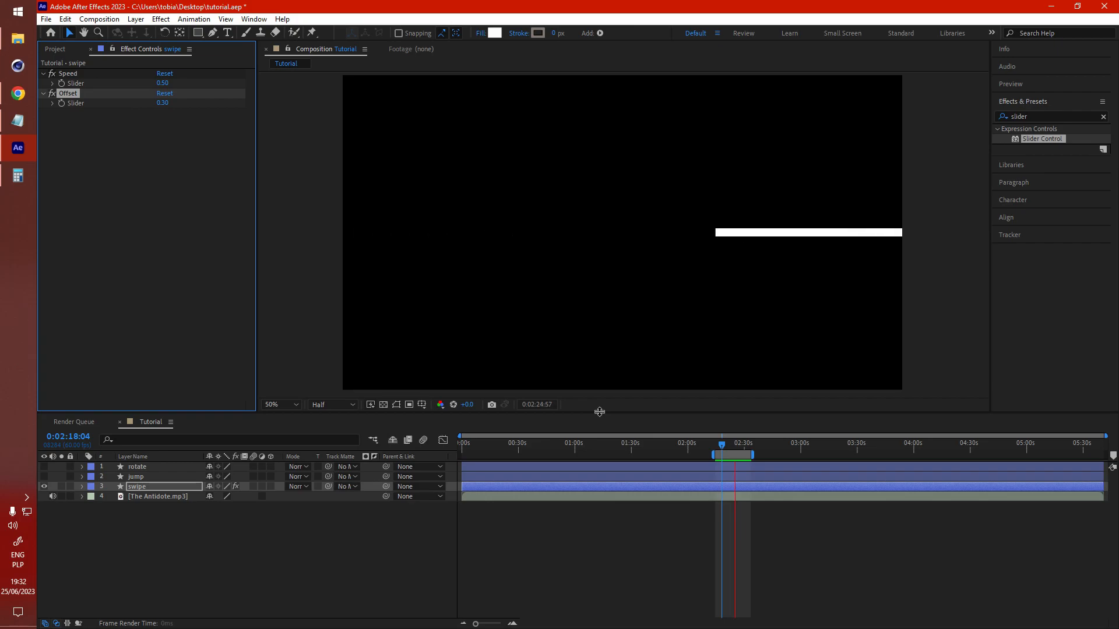
pyautogui.press('space')
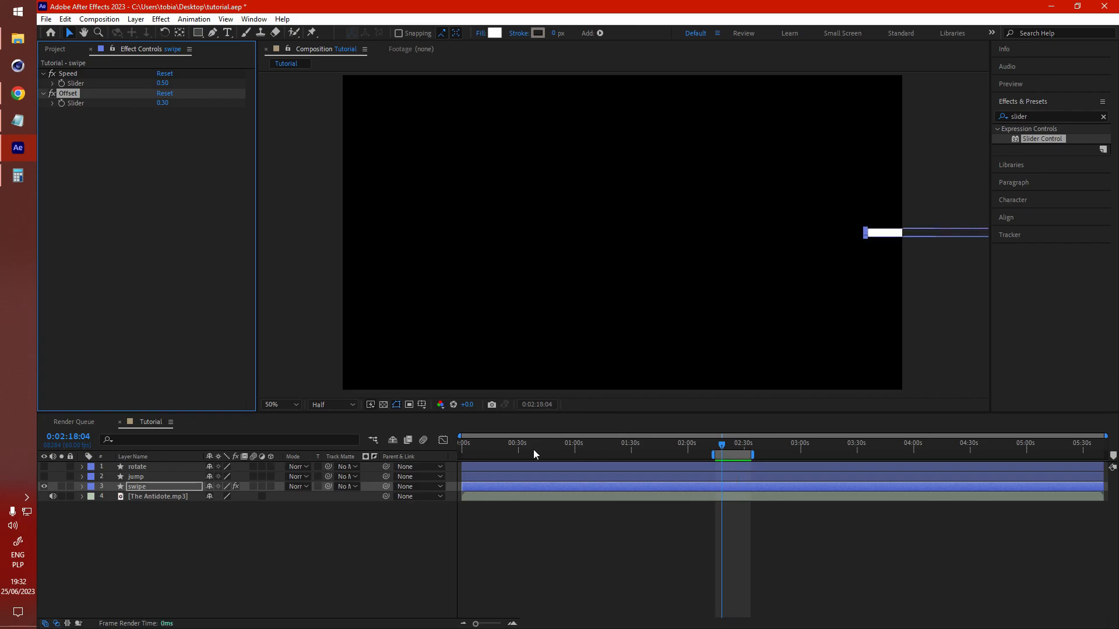
pyautogui.click(340, 557)
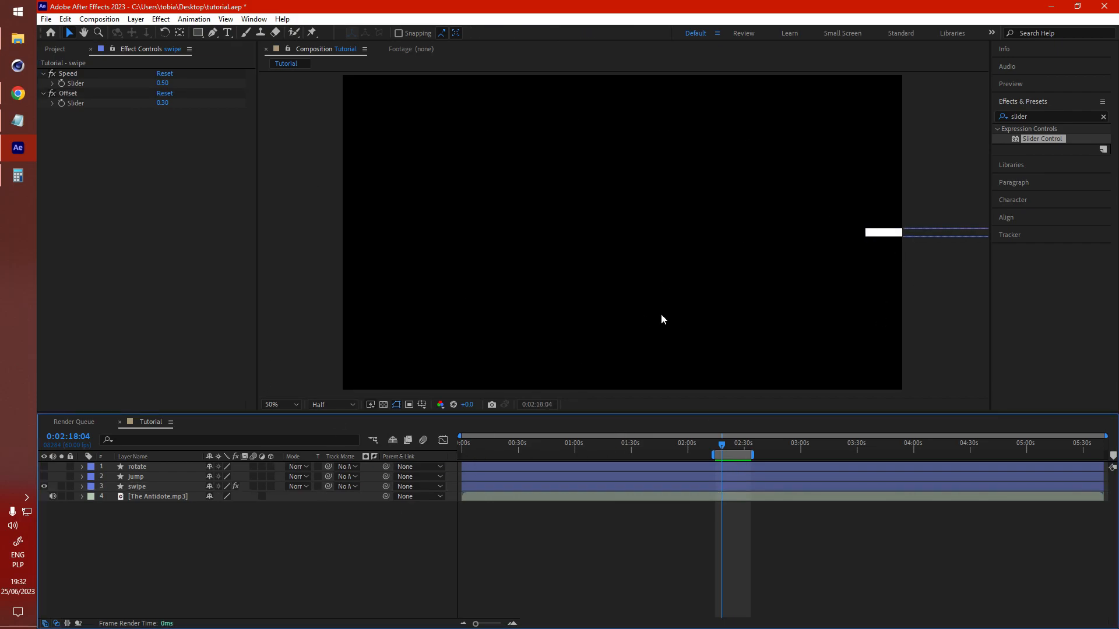